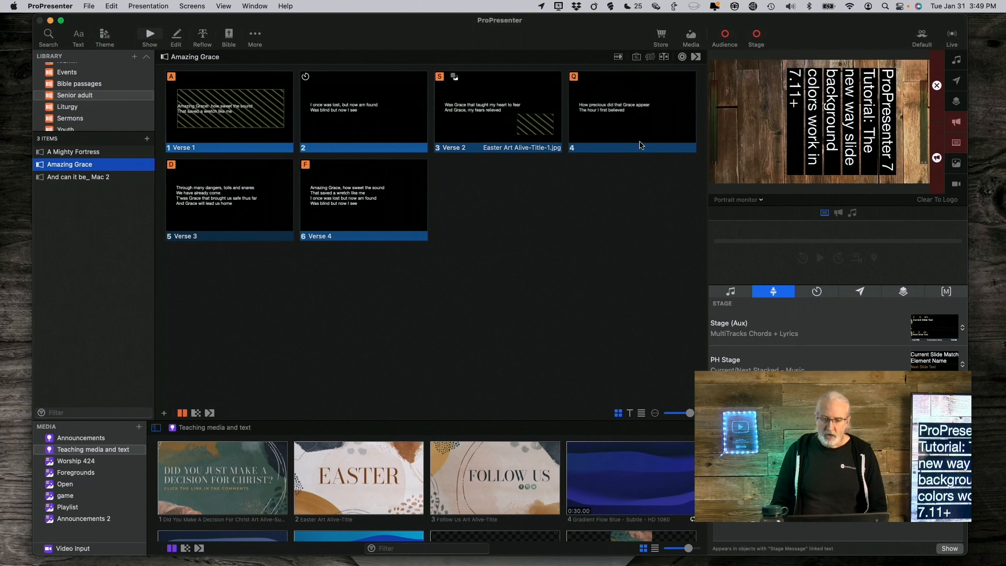
- Open slide 4 of Amazing Grace in the slide editor and turn off its own slide background
{"action": "right_click", "coordinate": [645, 130]}
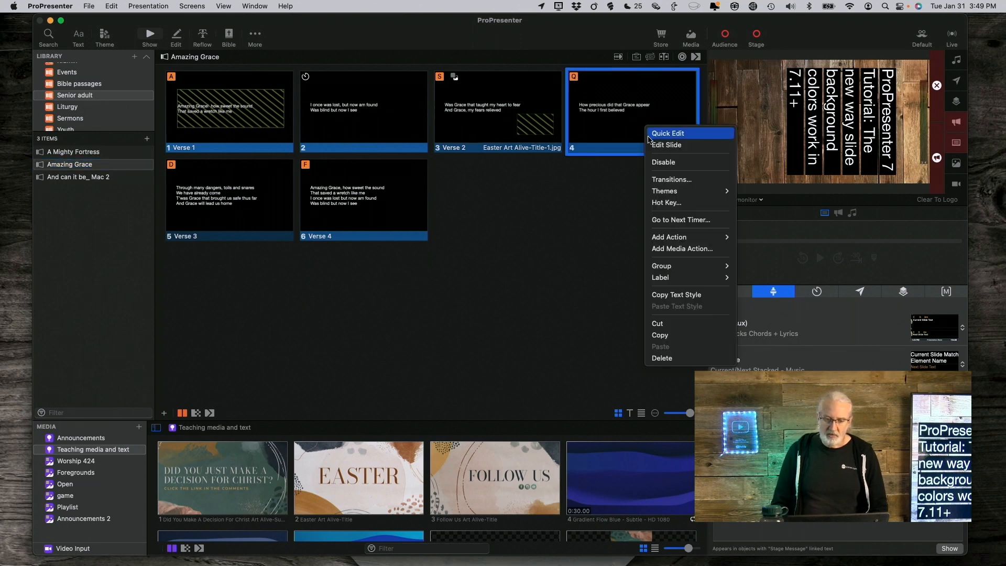
{"action": "left_click", "coordinate": [653, 144]}
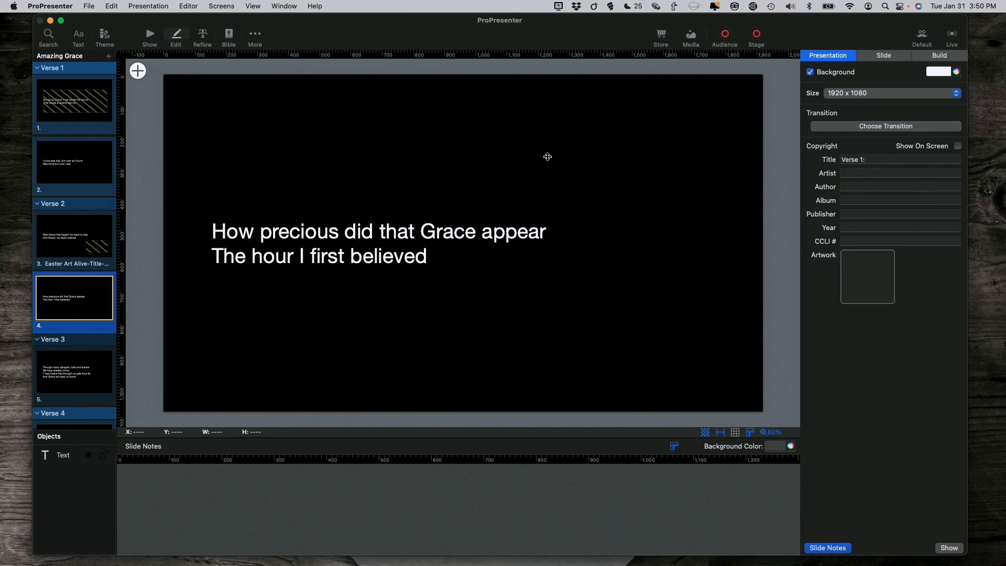
{"action": "left_click", "coordinate": [894, 62]}
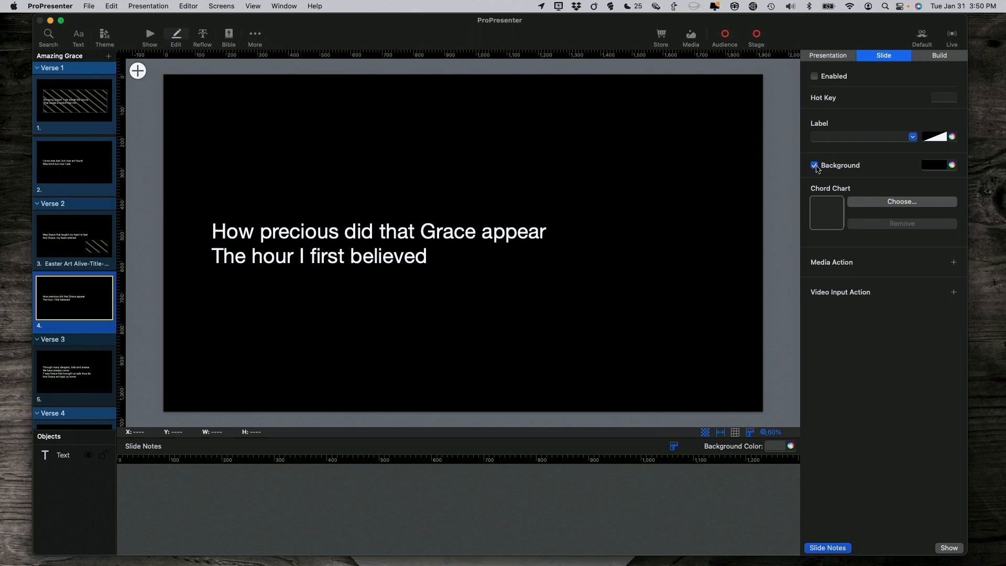
{"action": "left_click", "coordinate": [815, 166]}
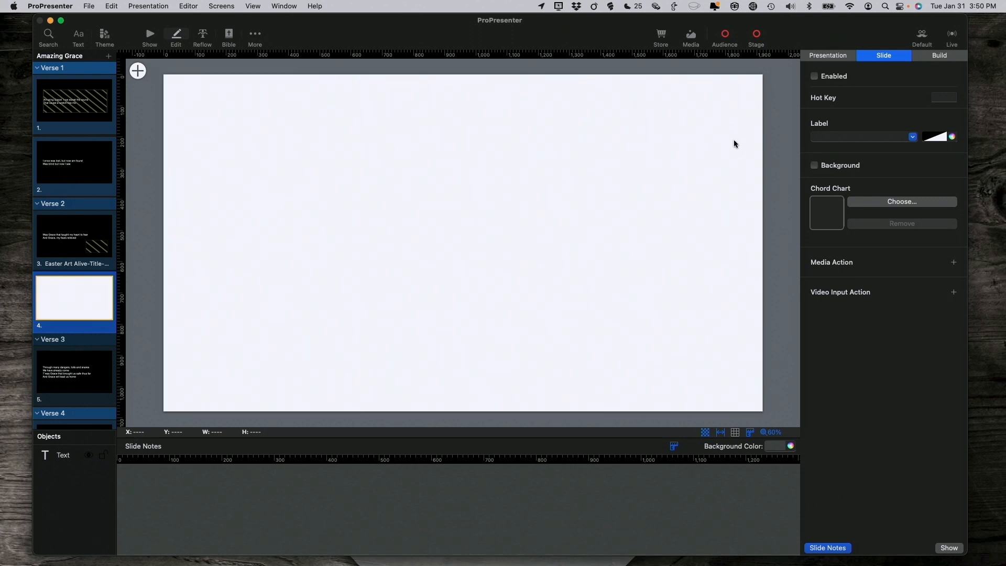
- Disable the presentation-wide background and hide the transparency checkerboard on the editing canvas
{"action": "left_click", "coordinate": [828, 56]}
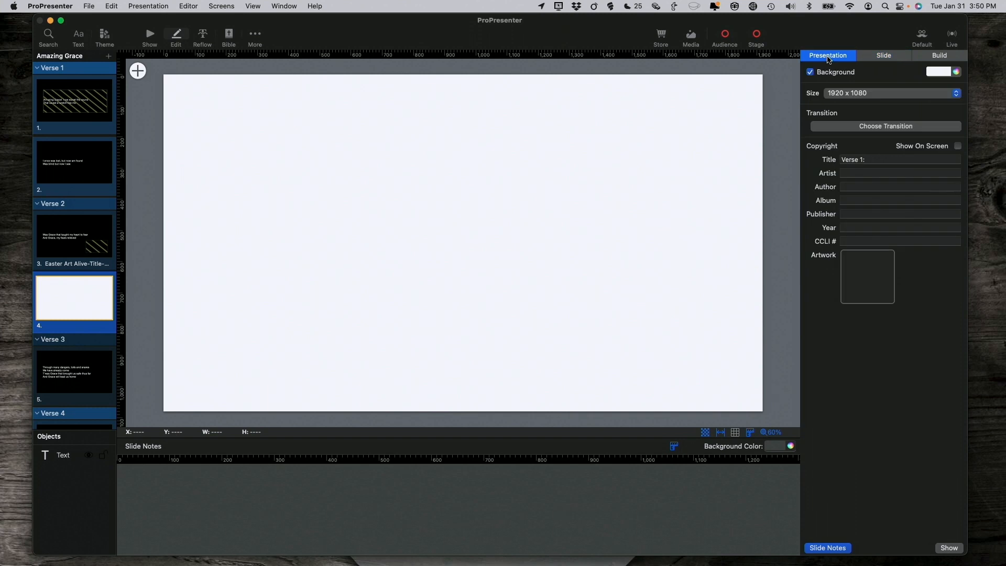
{"action": "left_click", "coordinate": [810, 73]}
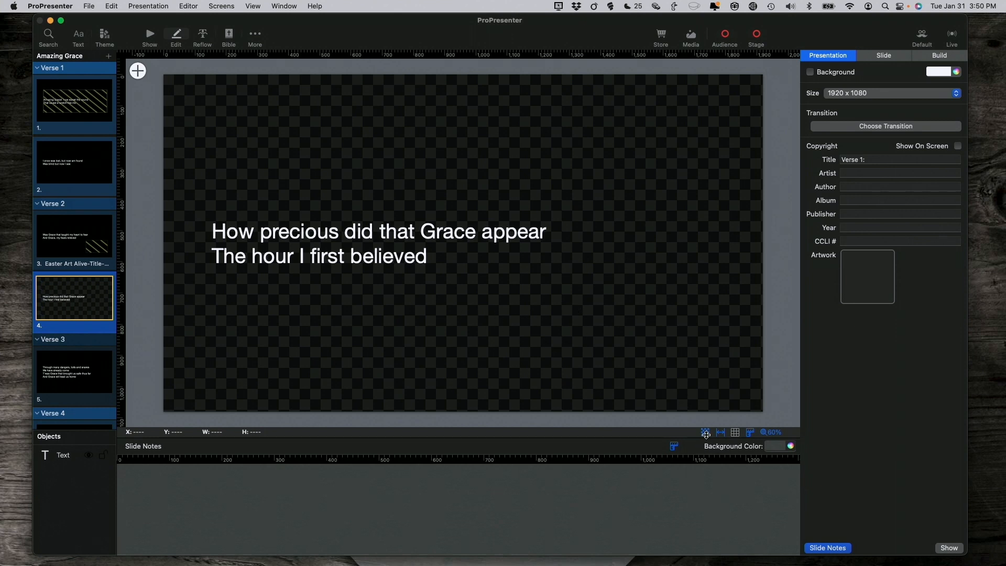
{"action": "left_click", "coordinate": [705, 433]}
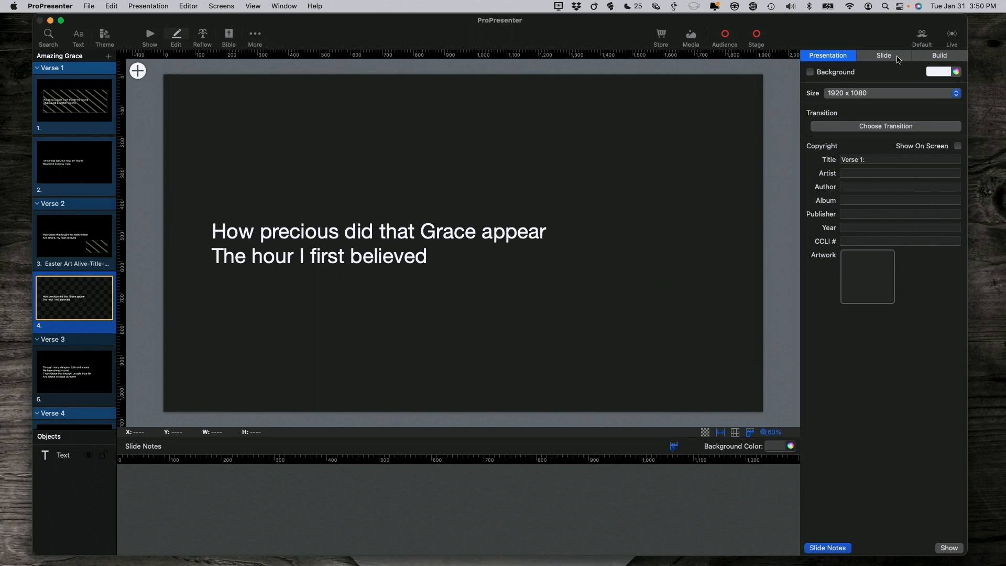
- Enable the slide-level background on slide 4 and disable it again
{"action": "left_click", "coordinate": [890, 57]}
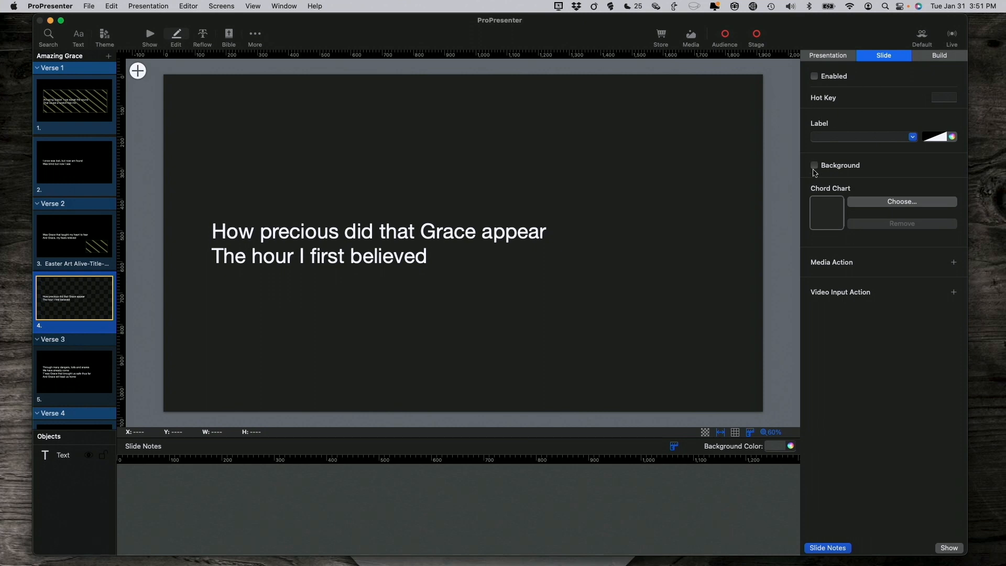
{"action": "left_click", "coordinate": [815, 167]}
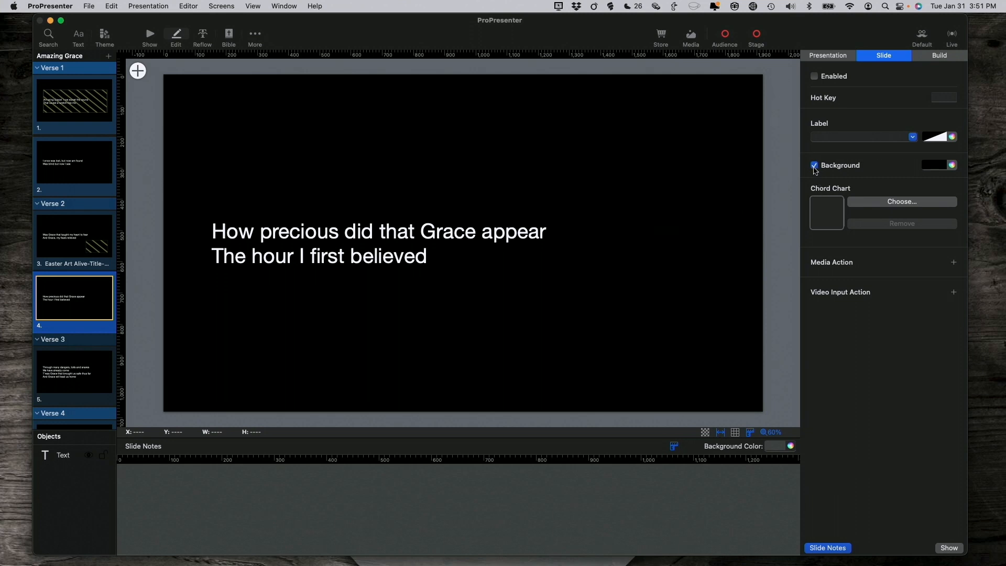
{"action": "left_click", "coordinate": [814, 166]}
- Toggle the presentation background on and off, show the transparency checkerboard again, and leave the presentation background enabled
{"action": "left_click", "coordinate": [829, 56]}
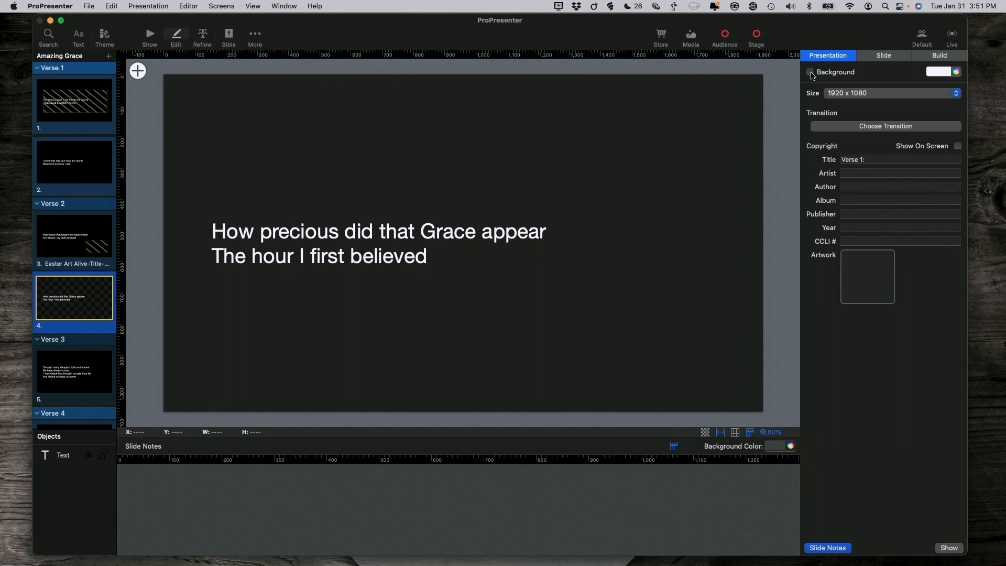
{"action": "left_click", "coordinate": [810, 72]}
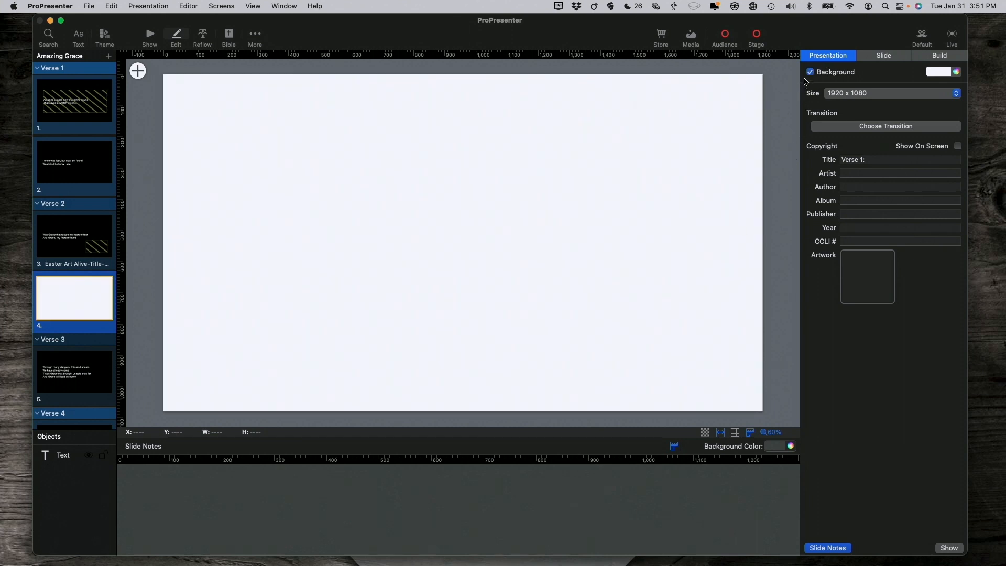
{"action": "left_click", "coordinate": [811, 72]}
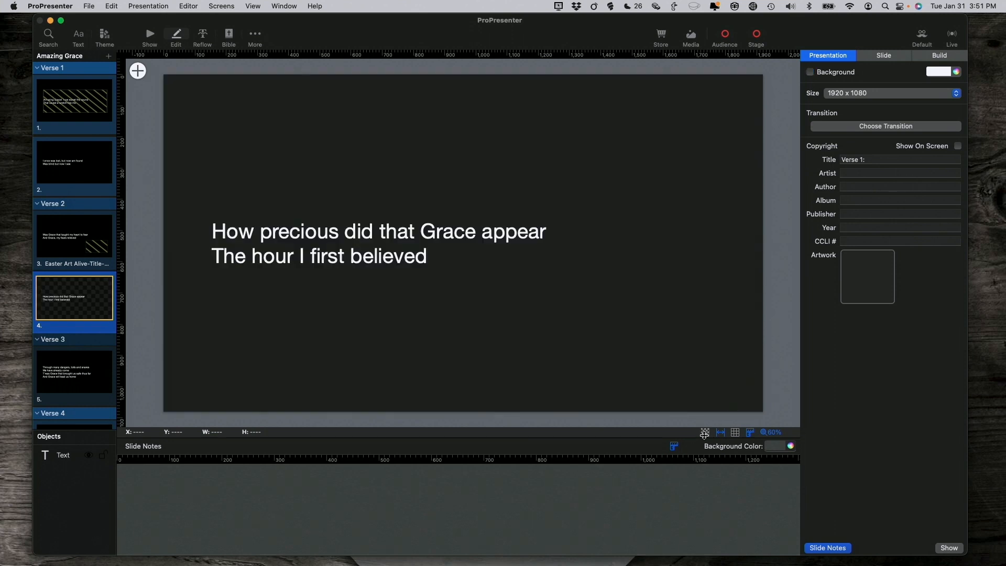
{"action": "left_click", "coordinate": [705, 433]}
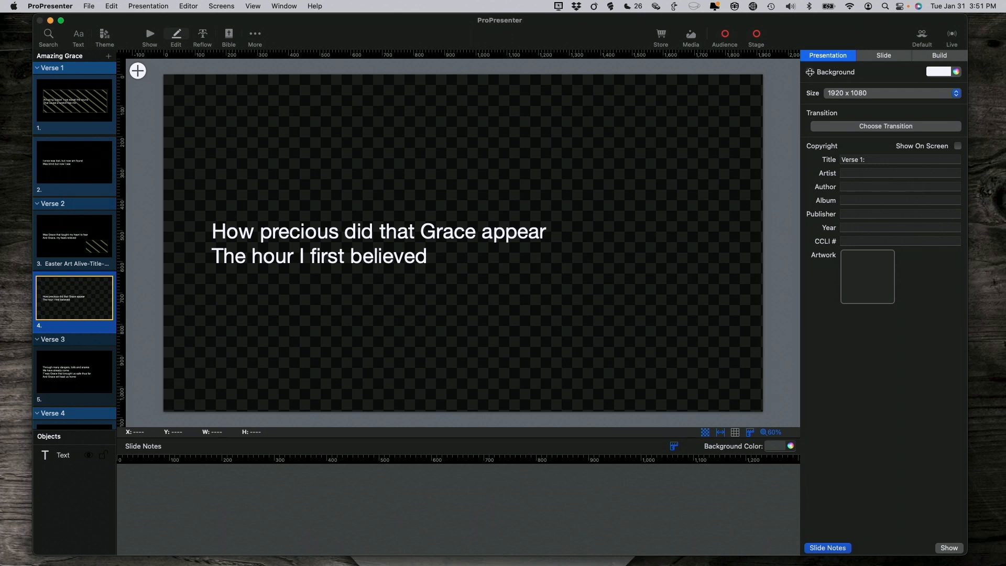
{"action": "left_click", "coordinate": [810, 72]}
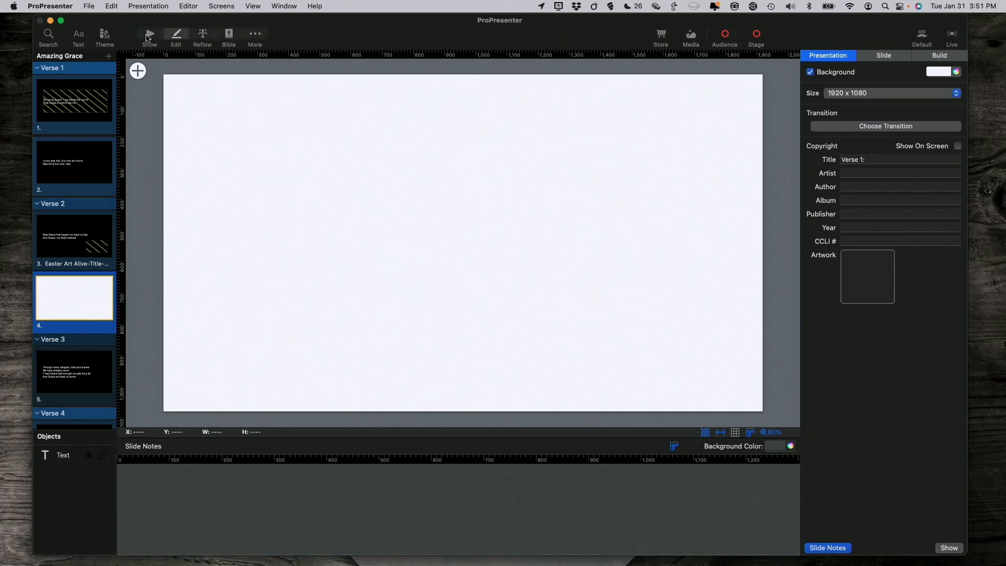
- Return to the show view of Amazing Grace and switch the output preview to Audience (Program)
{"action": "left_click", "coordinate": [149, 37]}
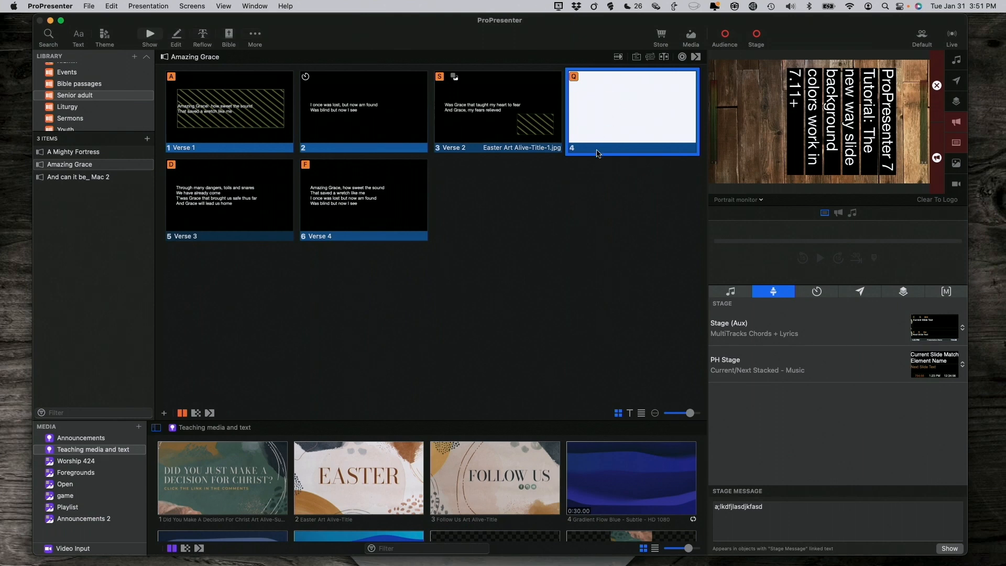
{"action": "left_click", "coordinate": [761, 200]}
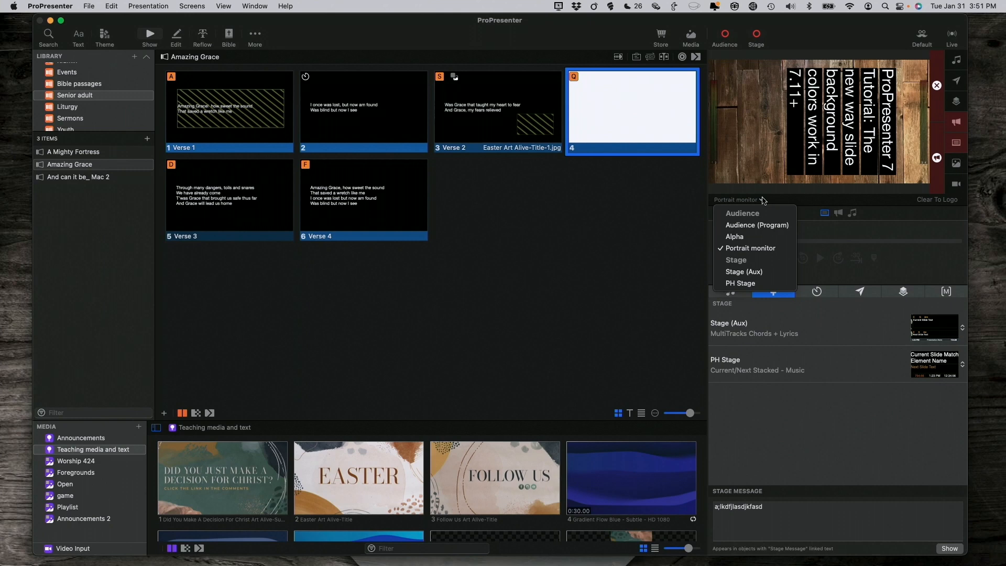
{"action": "left_click", "coordinate": [759, 226]}
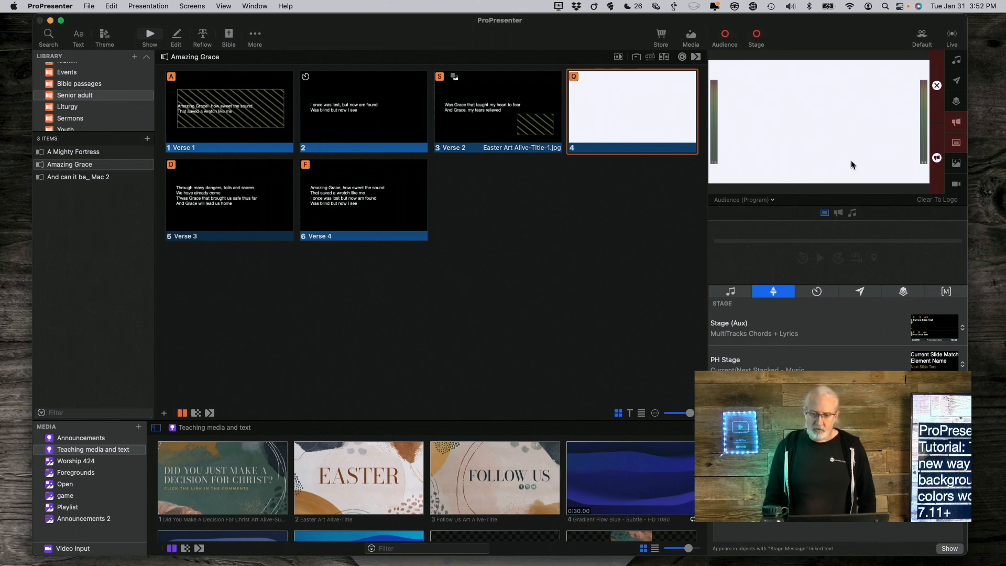
- Clear the live slide layer and play the Gradient Flow Blue - Subtle video from the media bin
{"action": "left_click", "coordinate": [956, 143]}
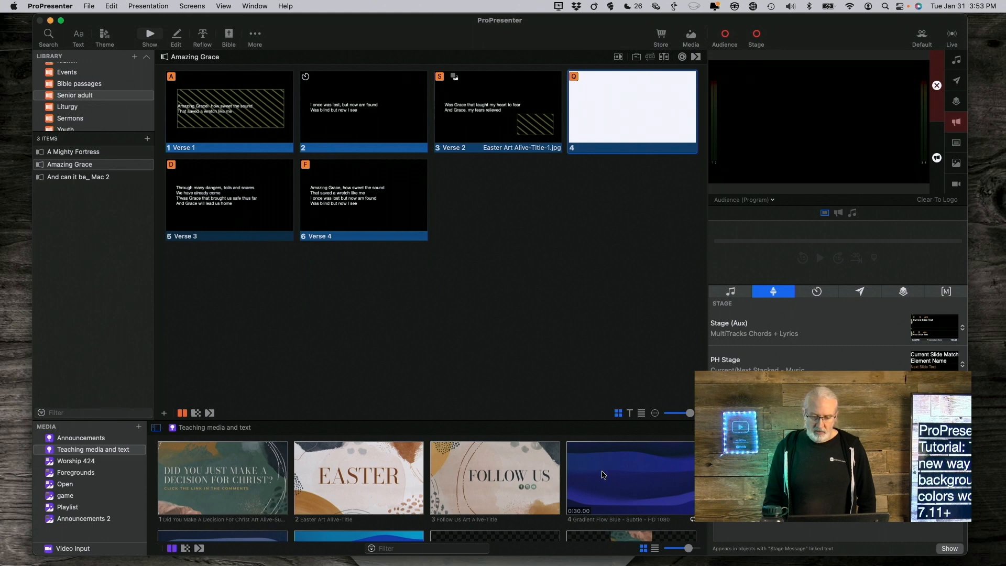
{"action": "left_click", "coordinate": [603, 475]}
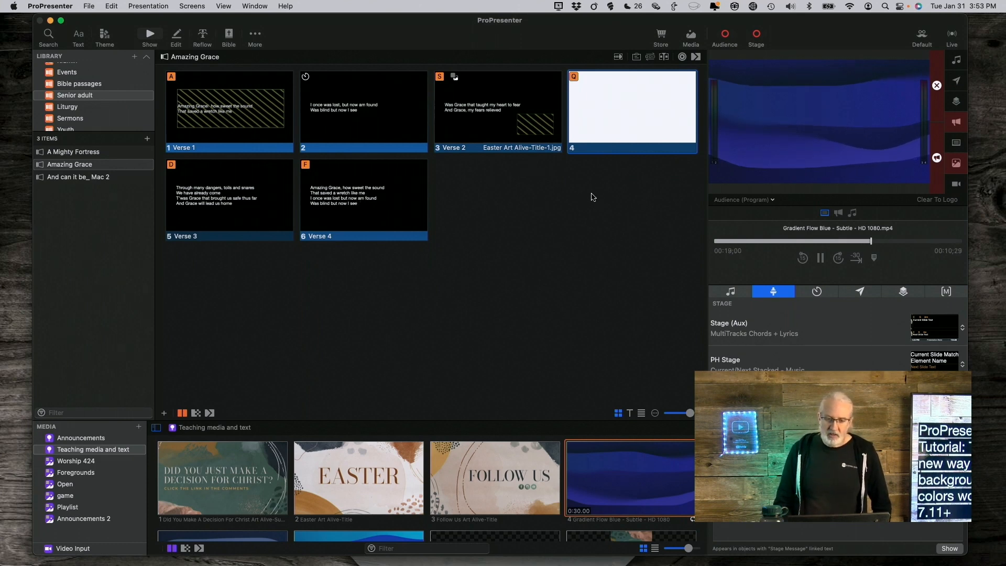
- Send slide 6 (Verse 4) live, then open it in the editor and turn off its slide-level background
{"action": "left_click", "coordinate": [377, 193]}
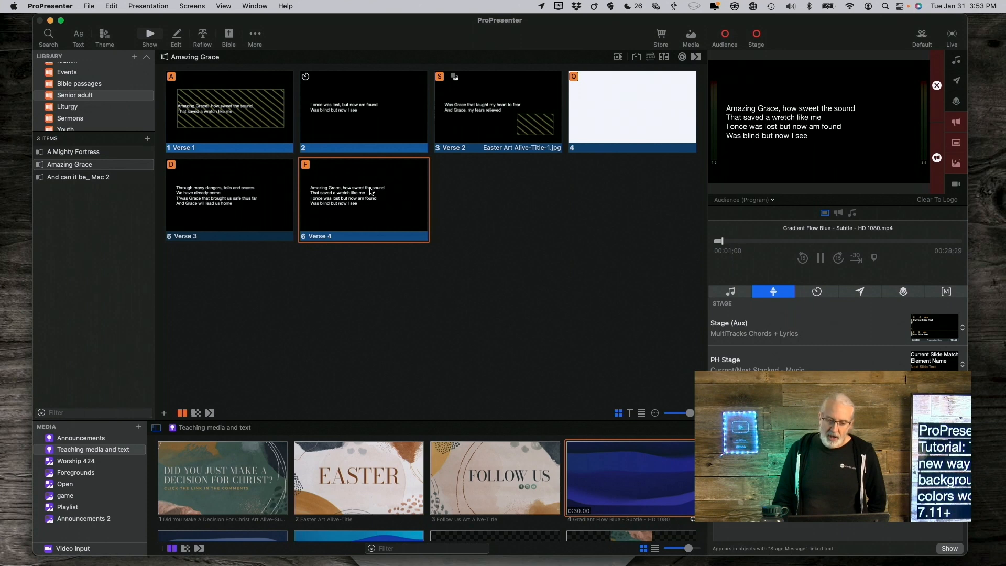
{"action": "right_click", "coordinate": [392, 202]}
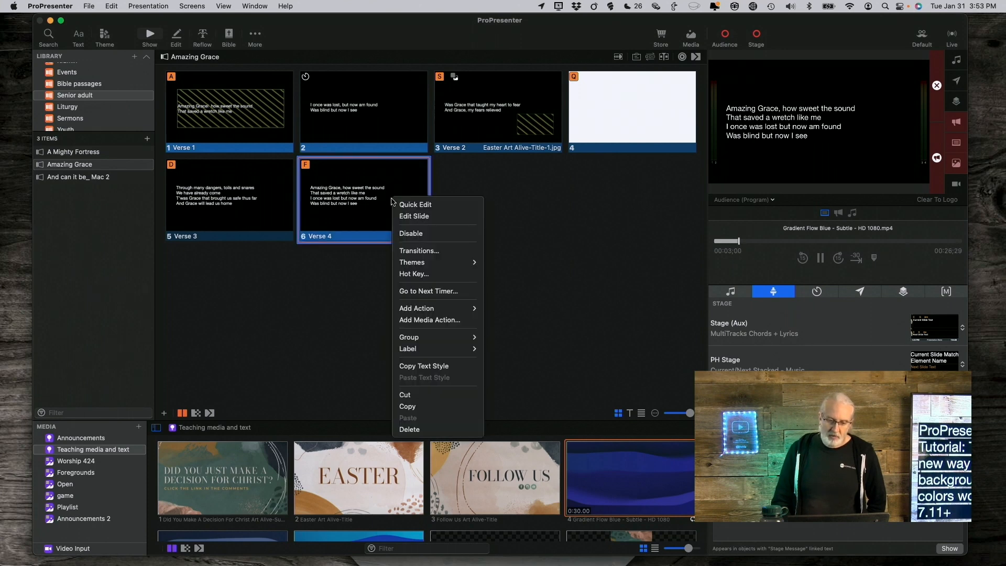
{"action": "left_click", "coordinate": [419, 217]}
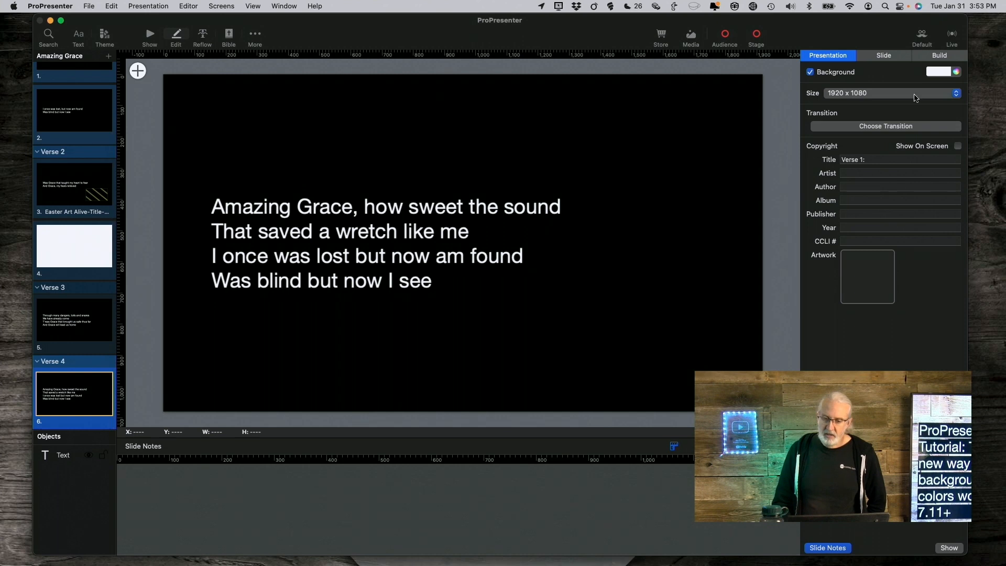
{"action": "left_click", "coordinate": [885, 55]}
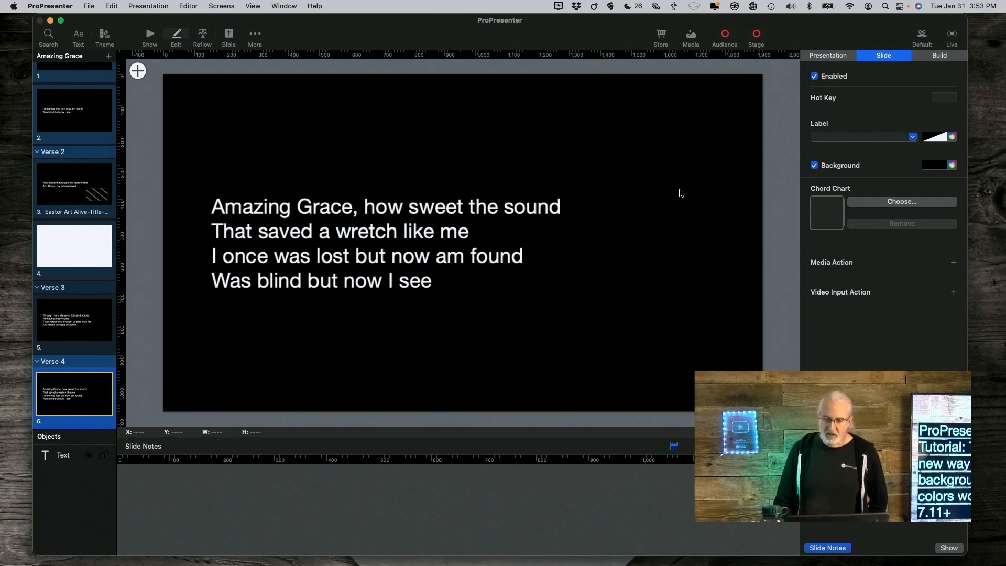
{"action": "left_click", "coordinate": [813, 56]}
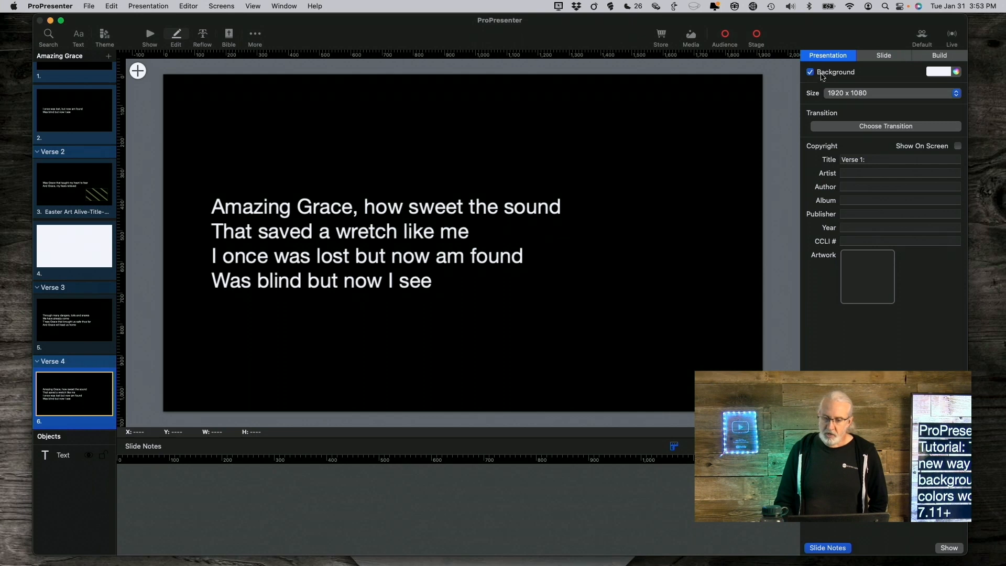
{"action": "left_click", "coordinate": [886, 58]}
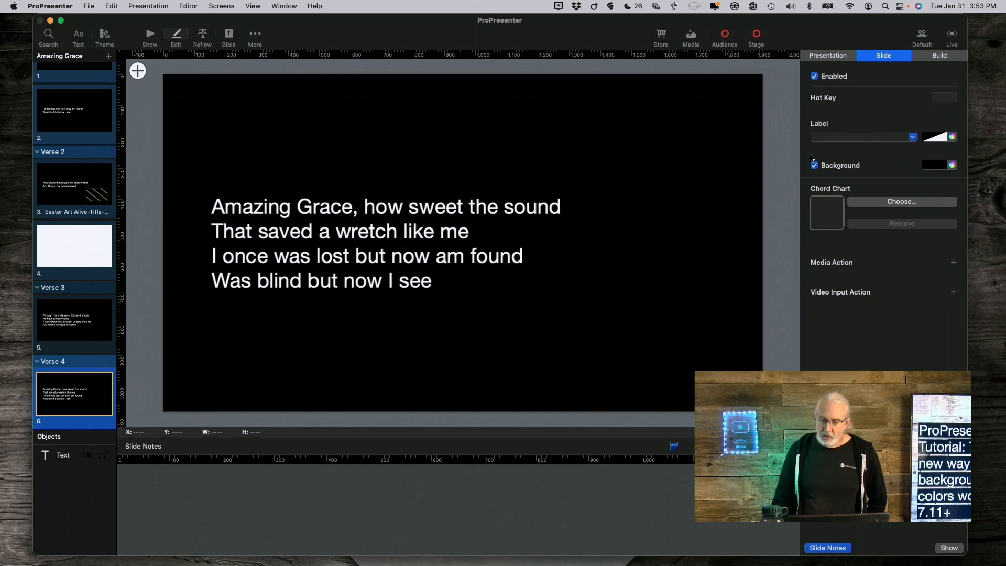
{"action": "left_click", "coordinate": [815, 165]}
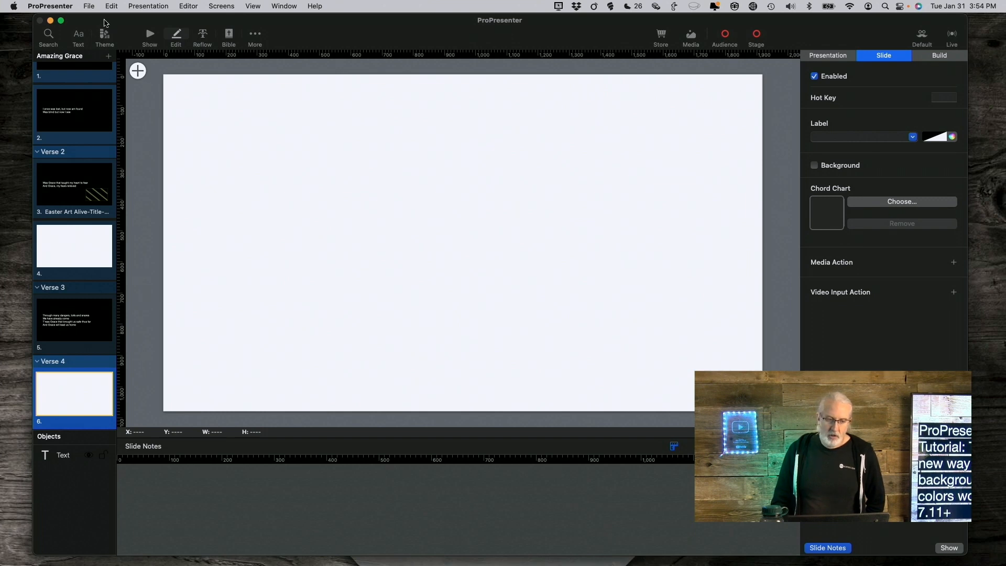
- Return to the show view and send the Verse 4 slide live, followed by the Verse 3 slide
{"action": "left_click", "coordinate": [151, 37]}
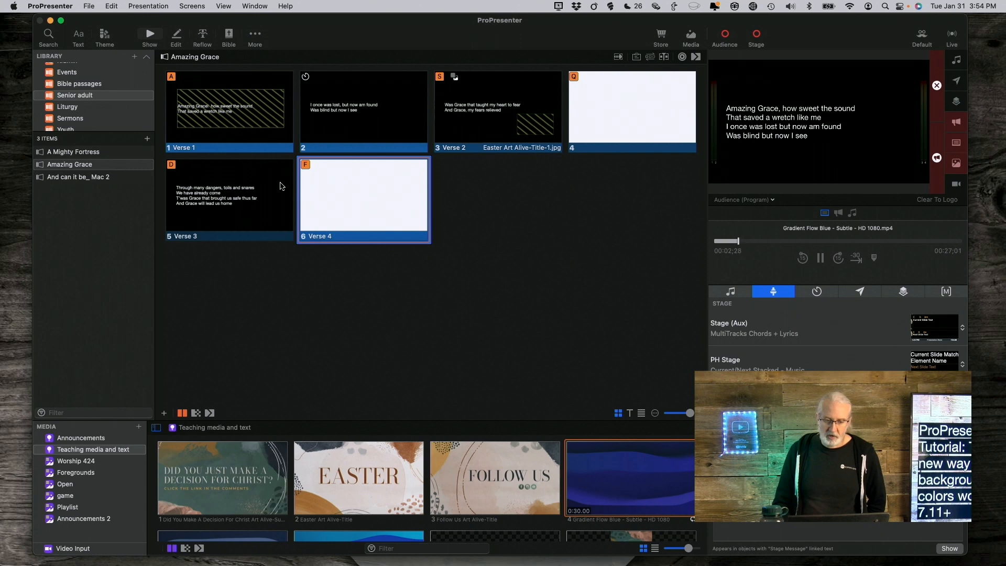
{"action": "left_click", "coordinate": [414, 212]}
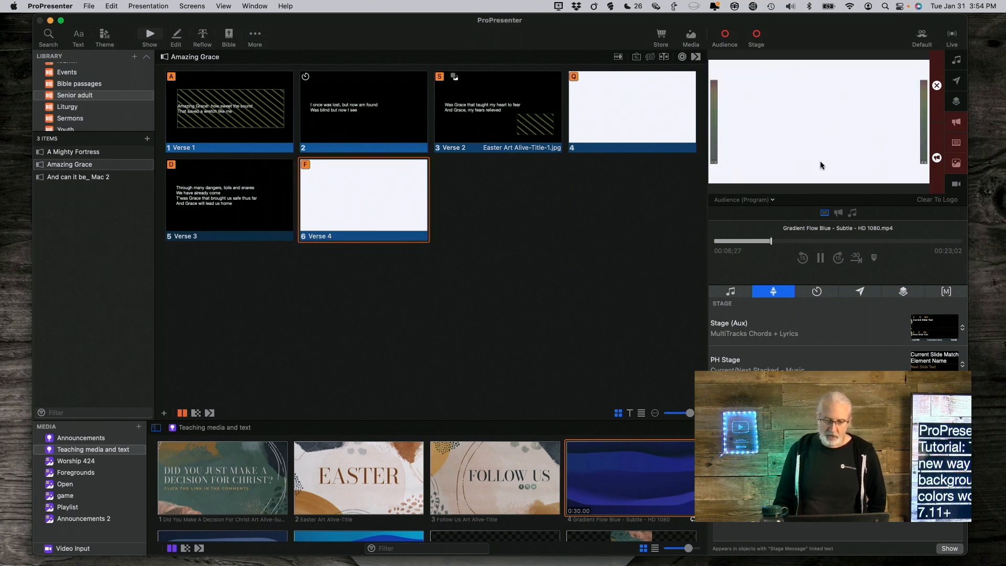
{"action": "left_click", "coordinate": [223, 185]}
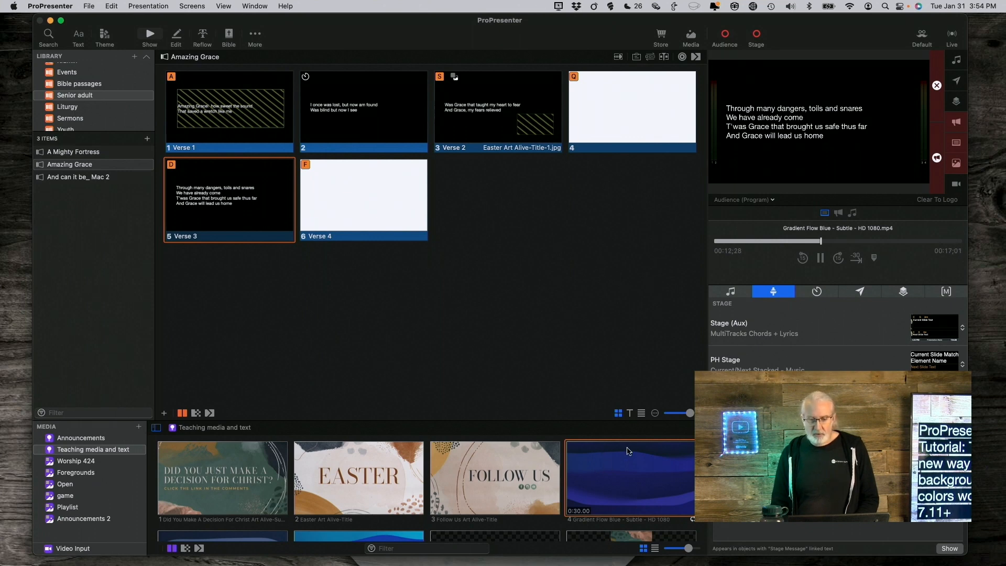
- Open the video inputs in the media bin and send the Facetime camera (Input 1) live
{"action": "scroll", "coordinate": [621, 476], "scroll_direction": "down", "scroll_amount": 5}
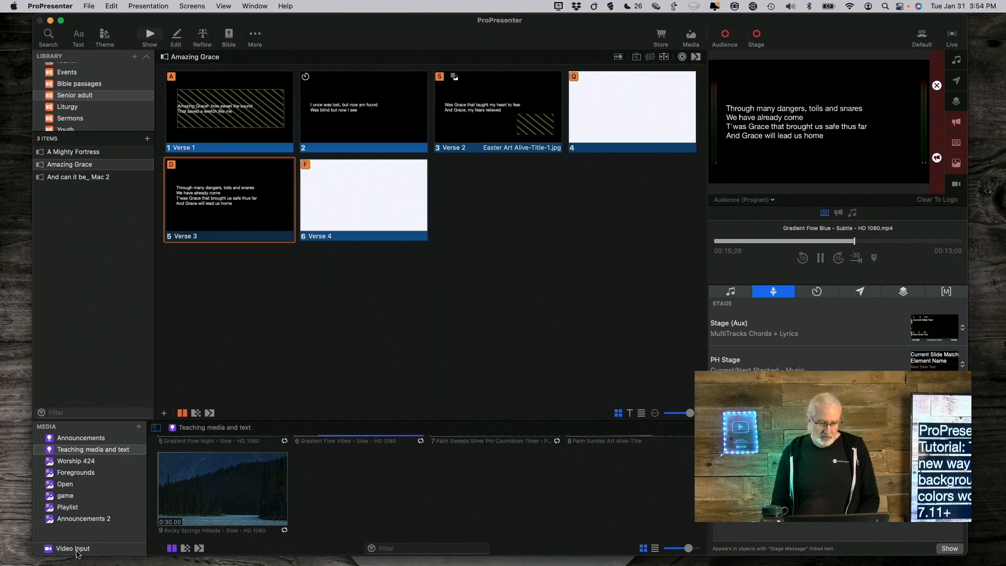
{"action": "left_click", "coordinate": [73, 548]}
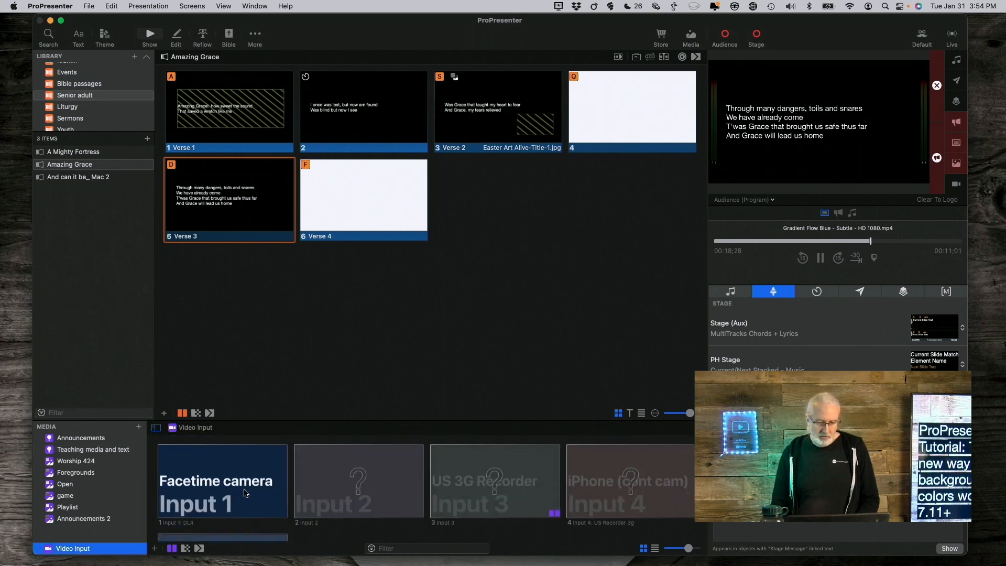
{"action": "left_click", "coordinate": [242, 484]}
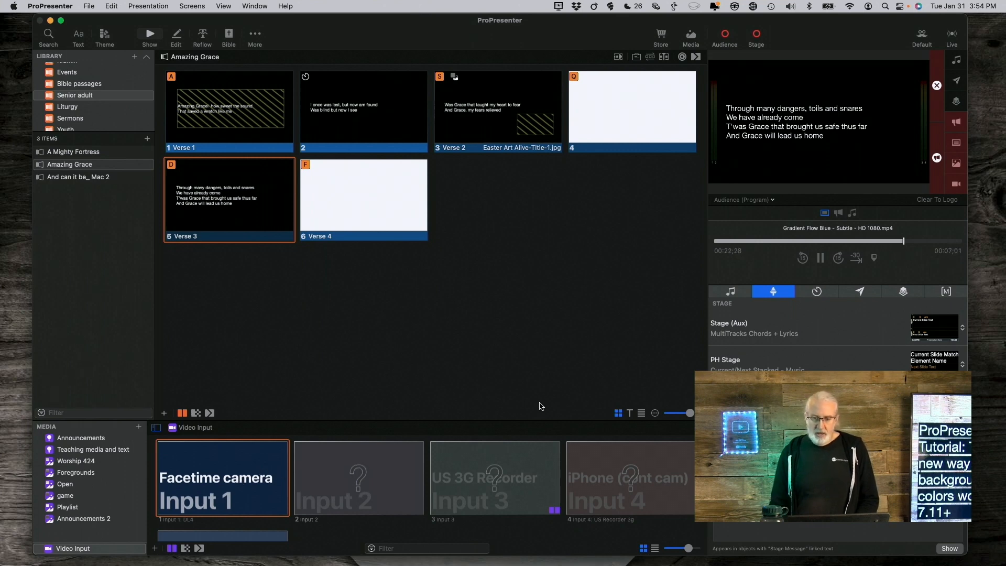
- Open the screen configuration and enable the green screen color for the Audience (Program) screen
{"action": "left_click", "coordinate": [198, 6]}
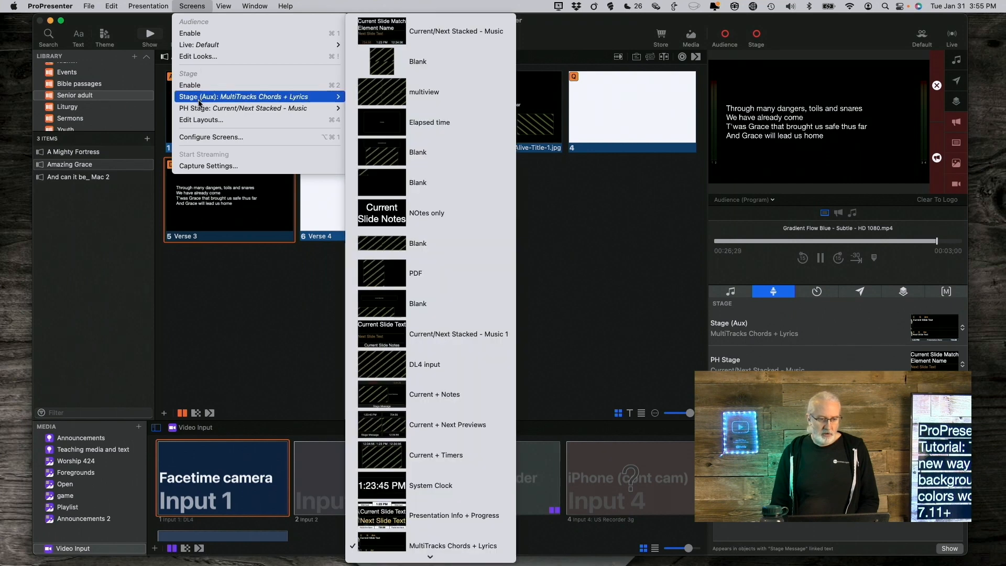
{"action": "left_click", "coordinate": [203, 137]}
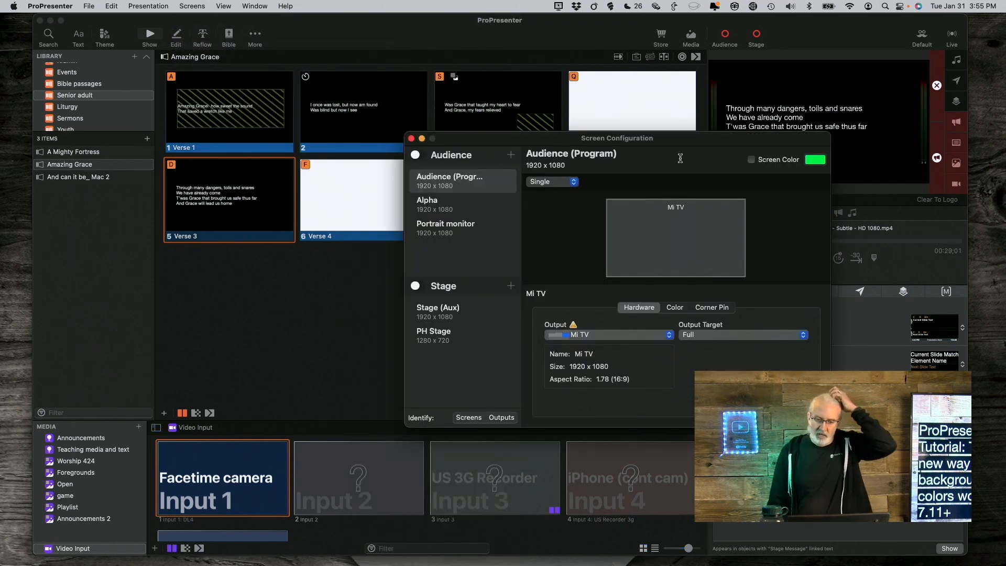
{"action": "left_click", "coordinate": [752, 160]}
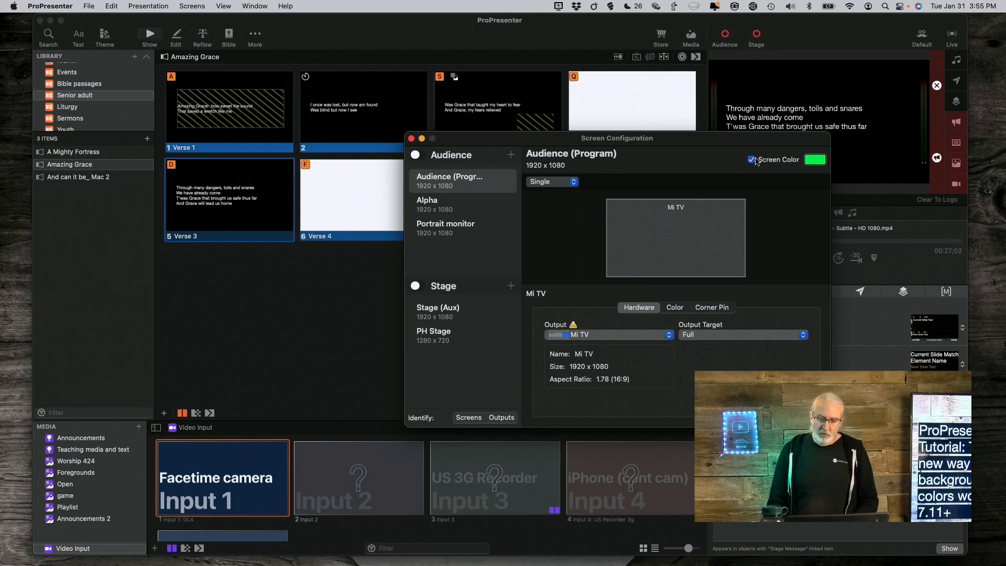
- Close the screen configuration and clear the slide, media and video input layers from the Audience output
{"action": "left_click", "coordinate": [412, 139]}
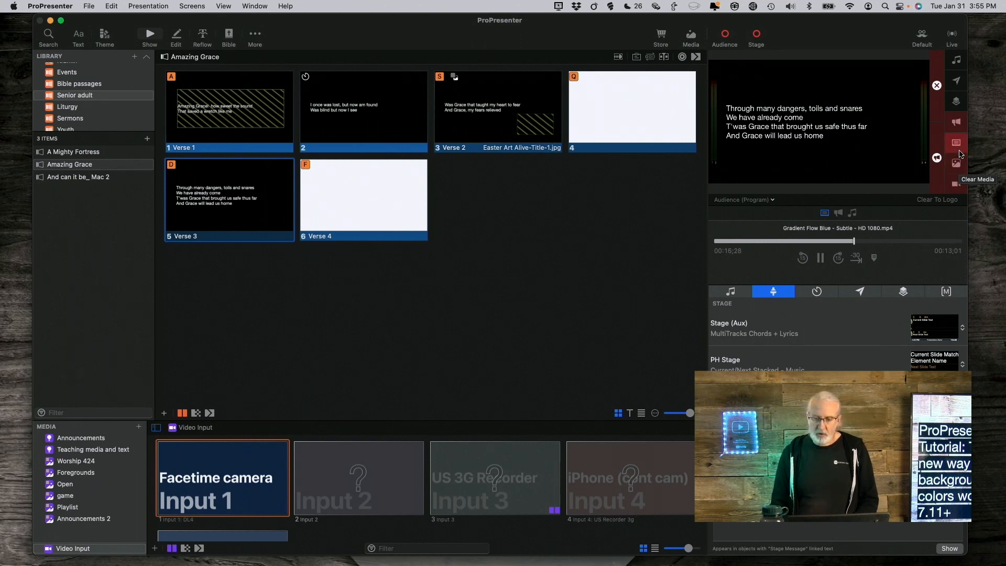
{"action": "left_click", "coordinate": [956, 143]}
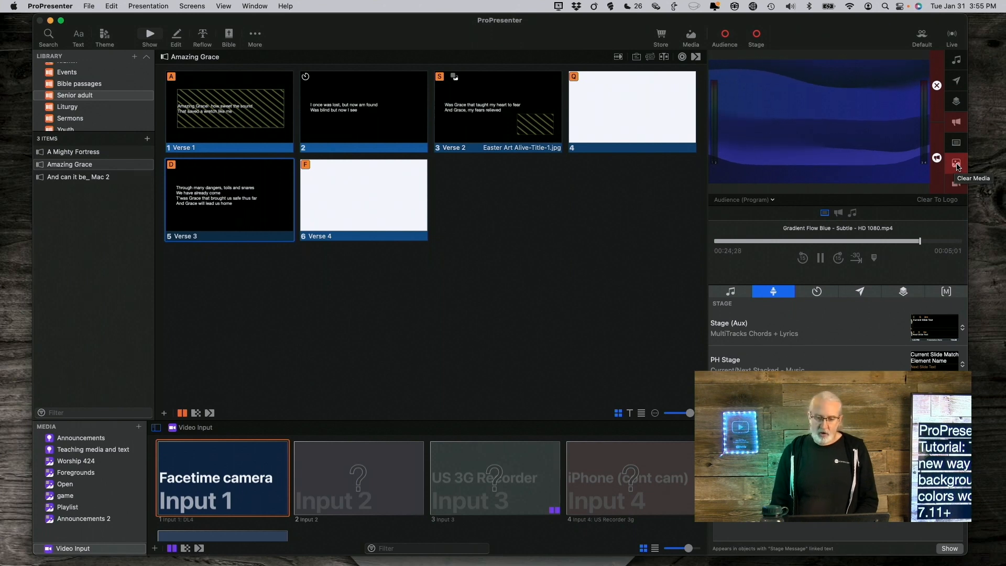
{"action": "left_click", "coordinate": [956, 164]}
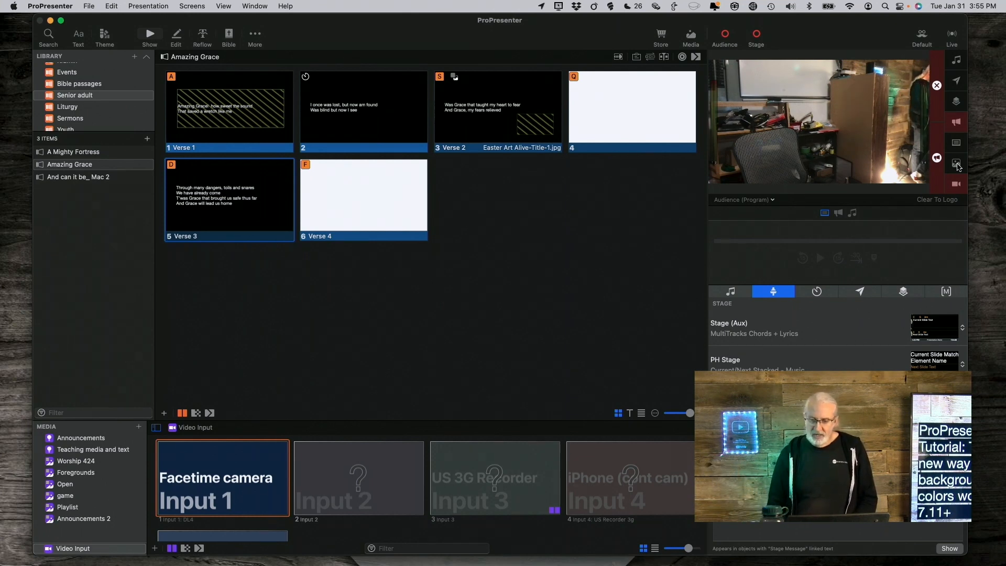
{"action": "left_click", "coordinate": [957, 186]}
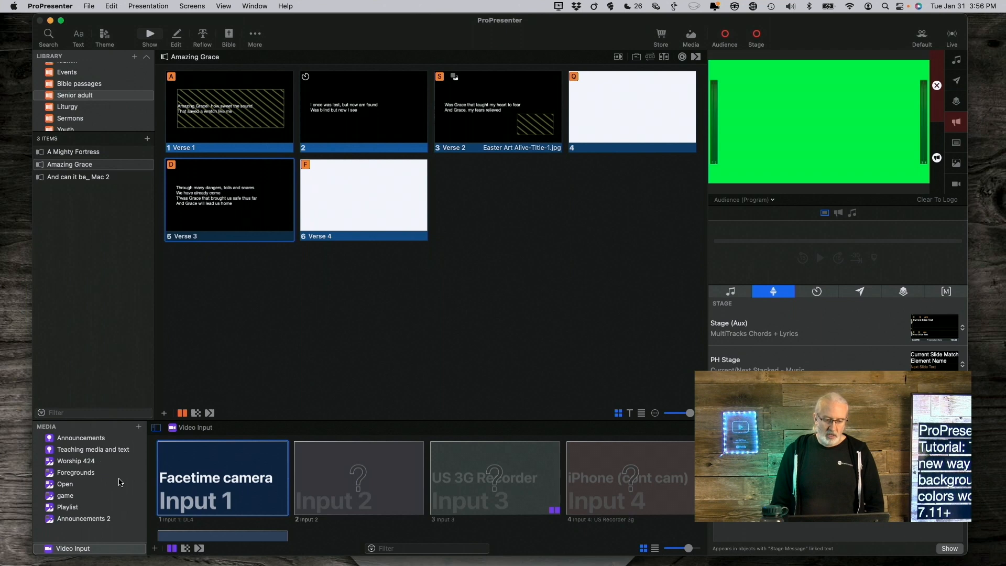
- Find the "Teaching media and text" playlist in the media bin and send its Gradient Flow Blue video live
{"action": "left_click", "coordinate": [80, 497]}
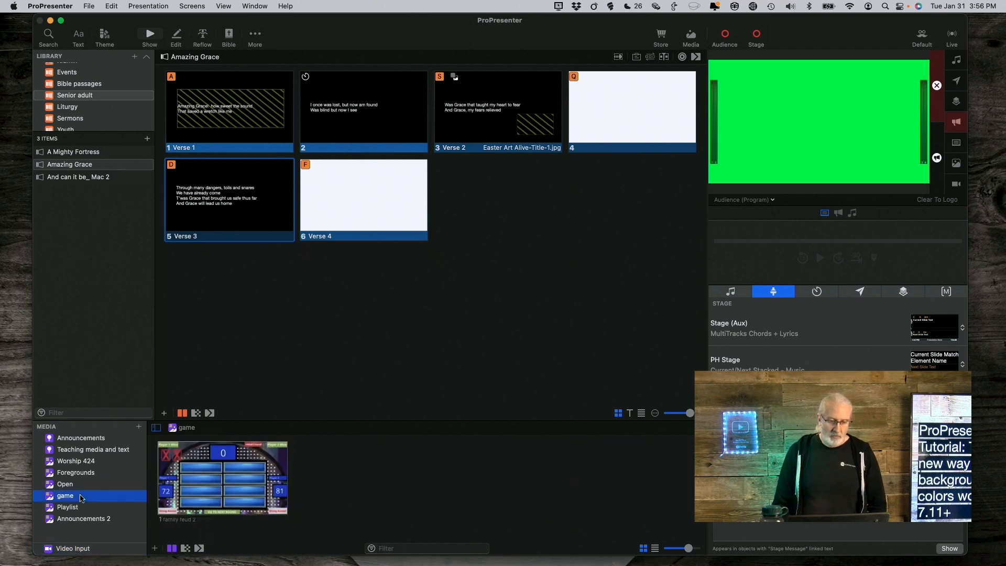
{"action": "left_click", "coordinate": [80, 462]}
{"action": "left_click", "coordinate": [75, 473]}
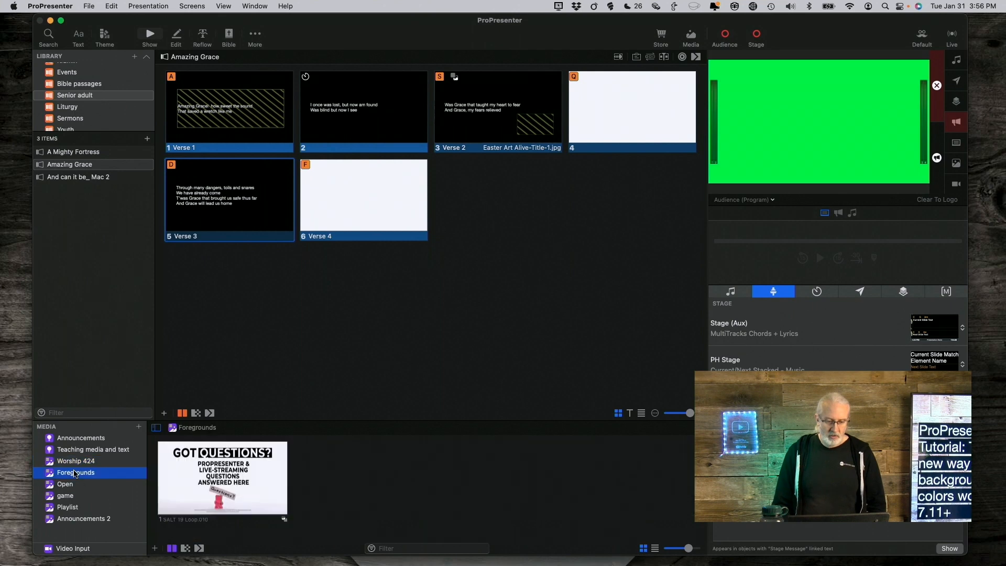
{"action": "left_click", "coordinate": [102, 485]}
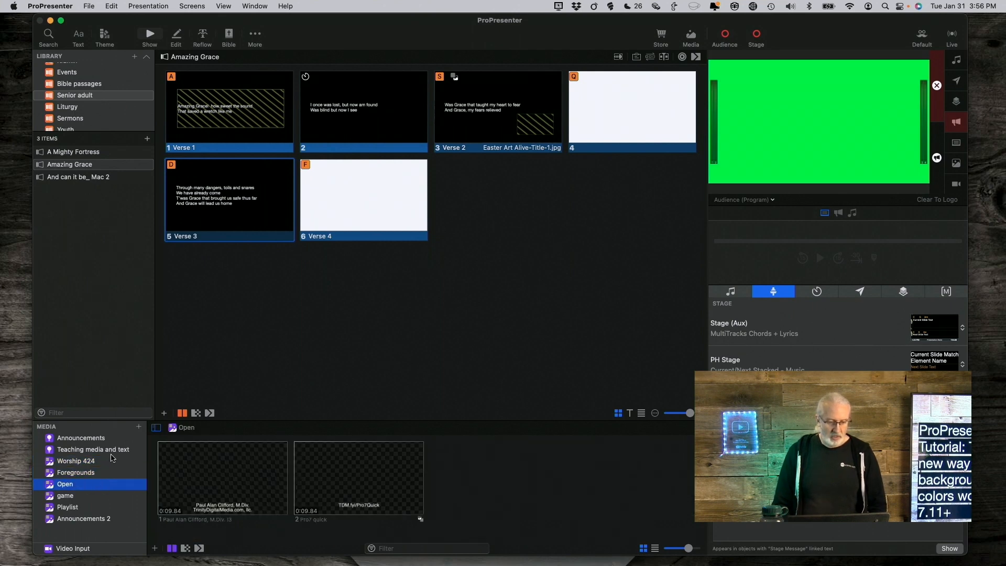
{"action": "left_click", "coordinate": [111, 453]}
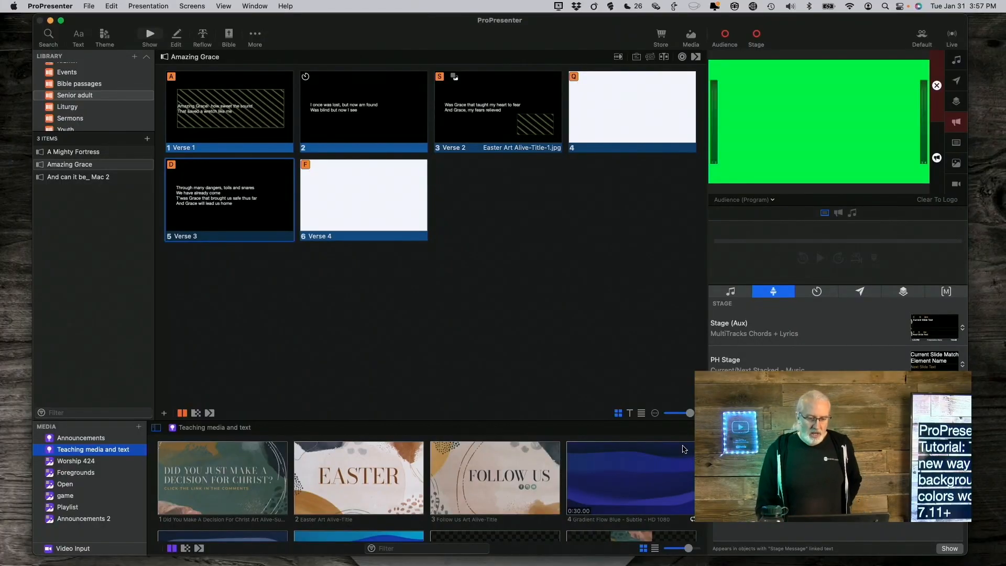
{"action": "scroll", "coordinate": [610, 454], "scroll_direction": "down", "scroll_amount": 5}
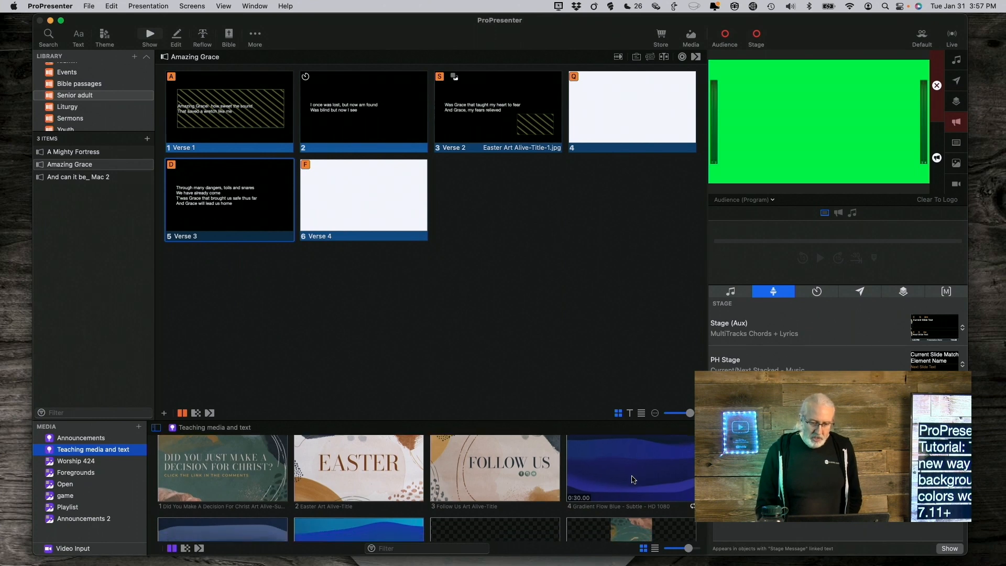
{"action": "scroll", "coordinate": [632, 477], "scroll_direction": "up", "scroll_amount": 5}
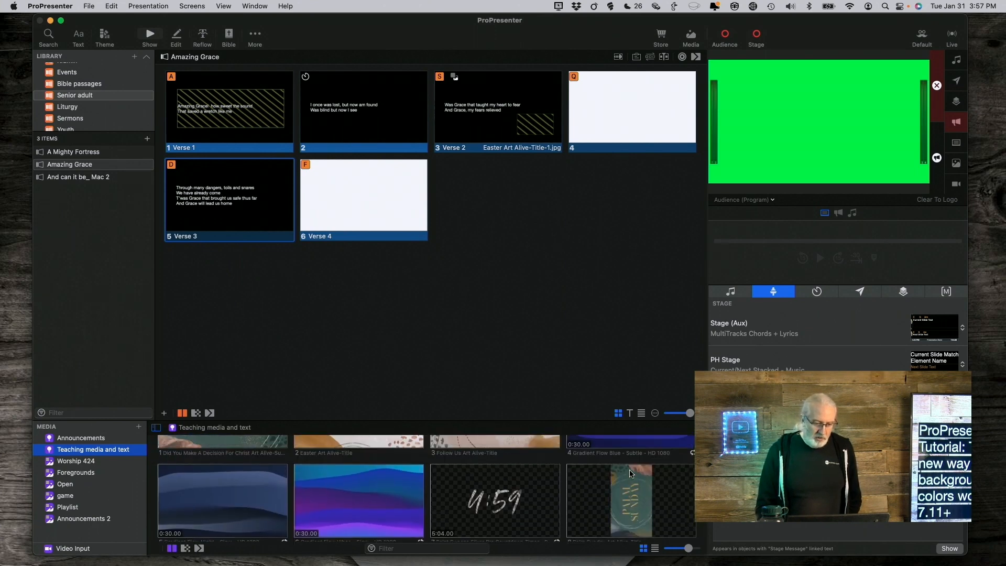
{"action": "left_click", "coordinate": [632, 469]}
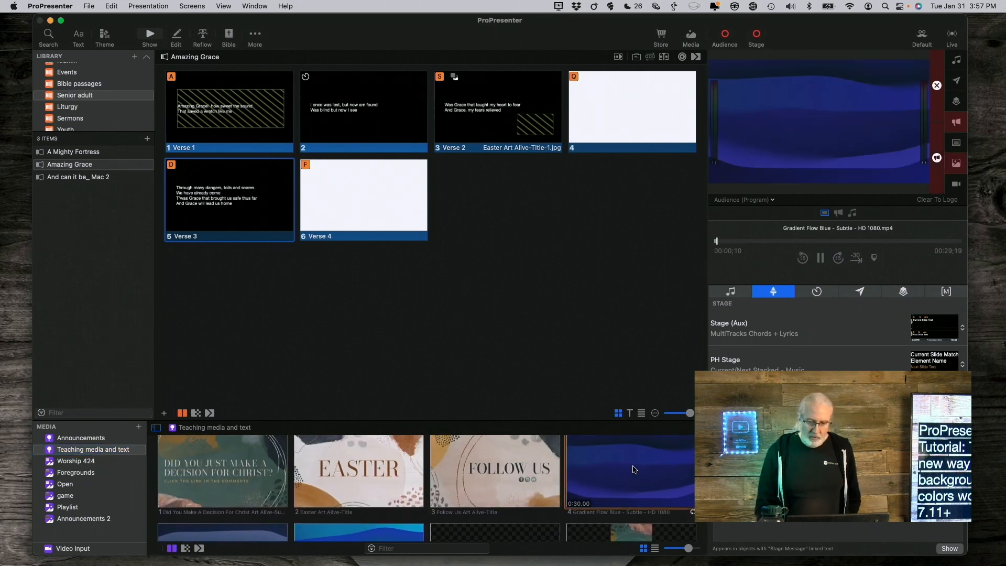
- Check the Gradient Flow Blue video's behavior setting without changing it, and send the Verse 3 slide live
{"action": "right_click", "coordinate": [633, 468]}
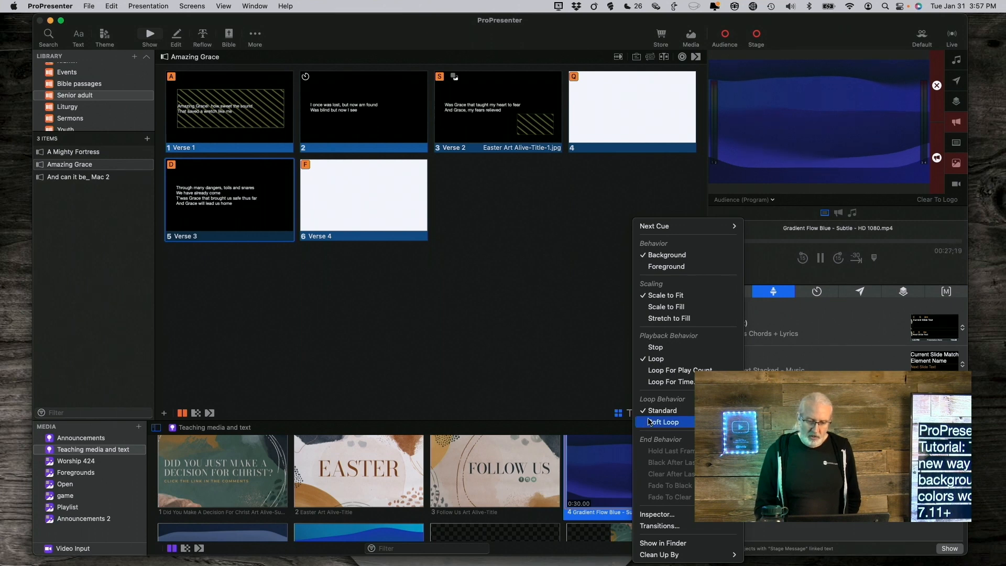
{"action": "mouse_move", "coordinate": [648, 421]}
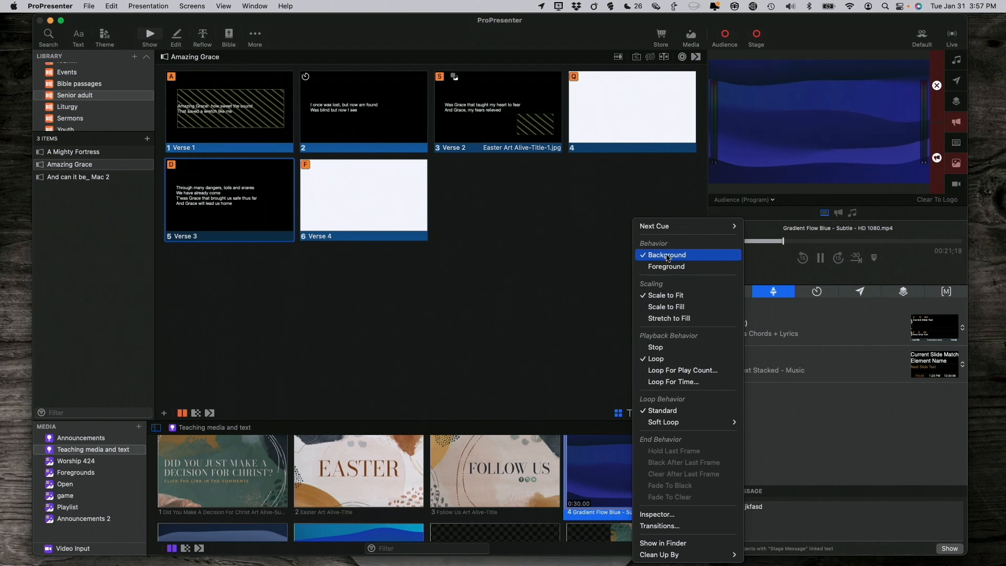
{"action": "left_click", "coordinate": [592, 288]}
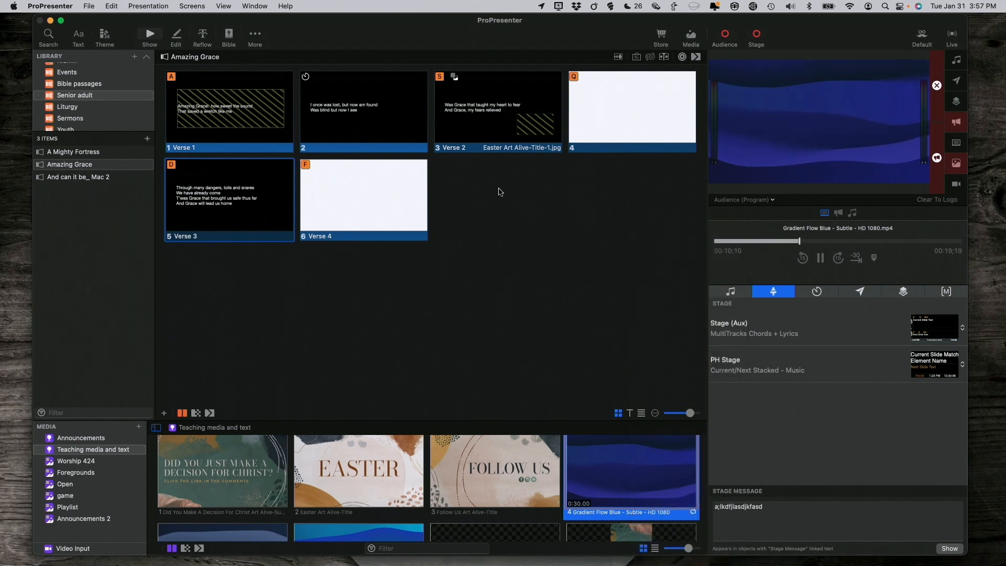
{"action": "left_click", "coordinate": [254, 202]}
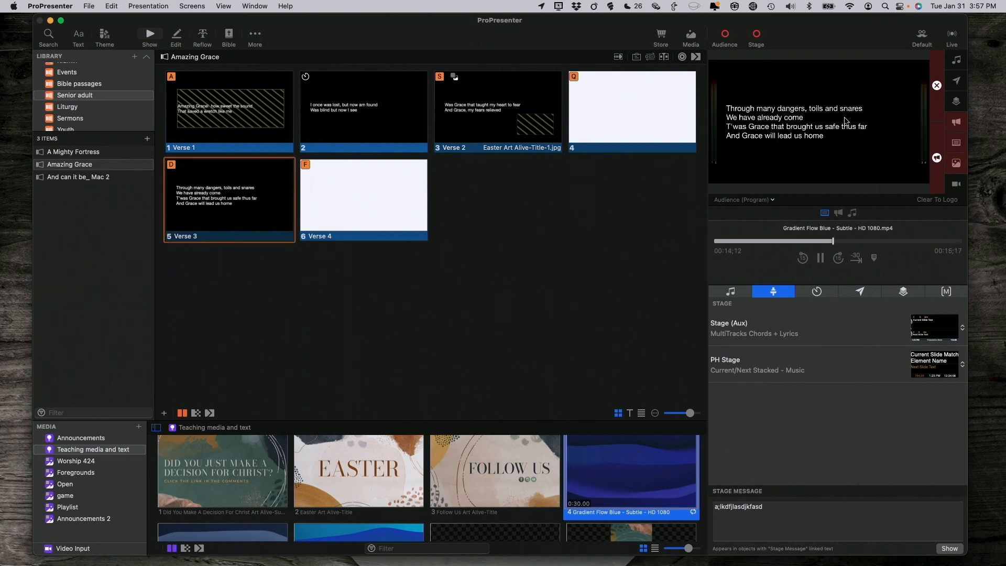
- Set the Gradient Flow Blue video's behavior to Foreground and send it live, followed by the Verse 3 slide
{"action": "right_click", "coordinate": [660, 476]}
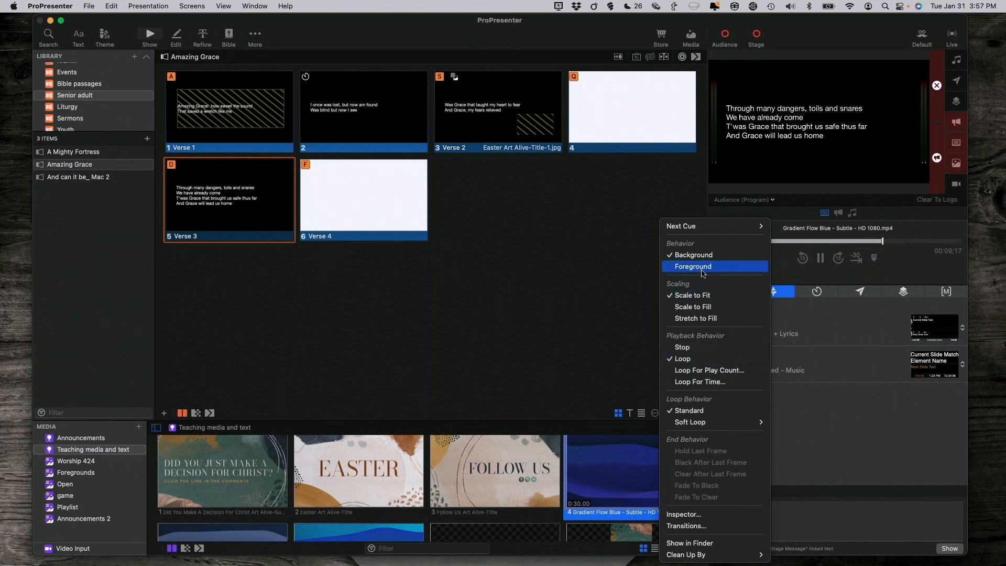
{"action": "left_click", "coordinate": [702, 267]}
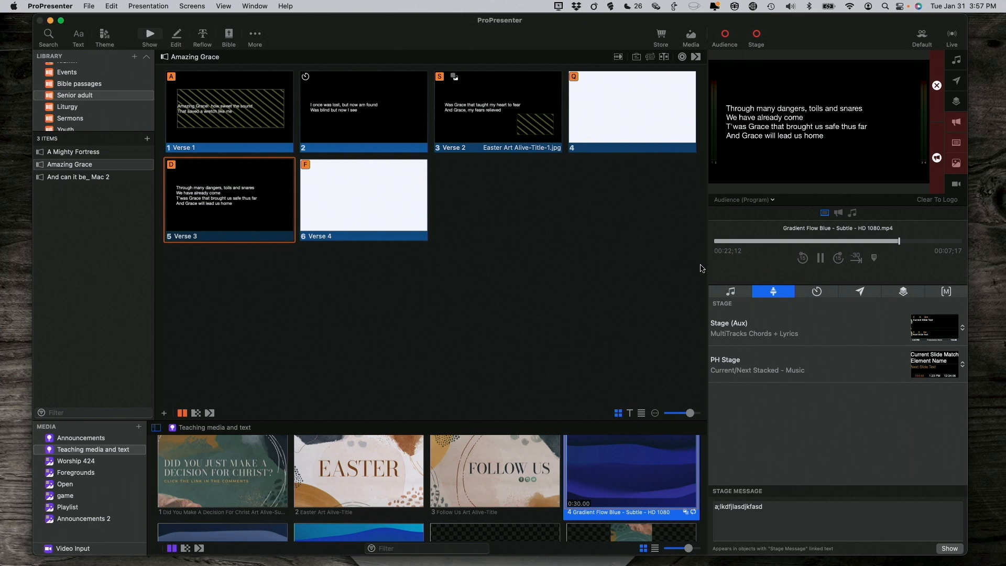
{"action": "left_click", "coordinate": [649, 461]}
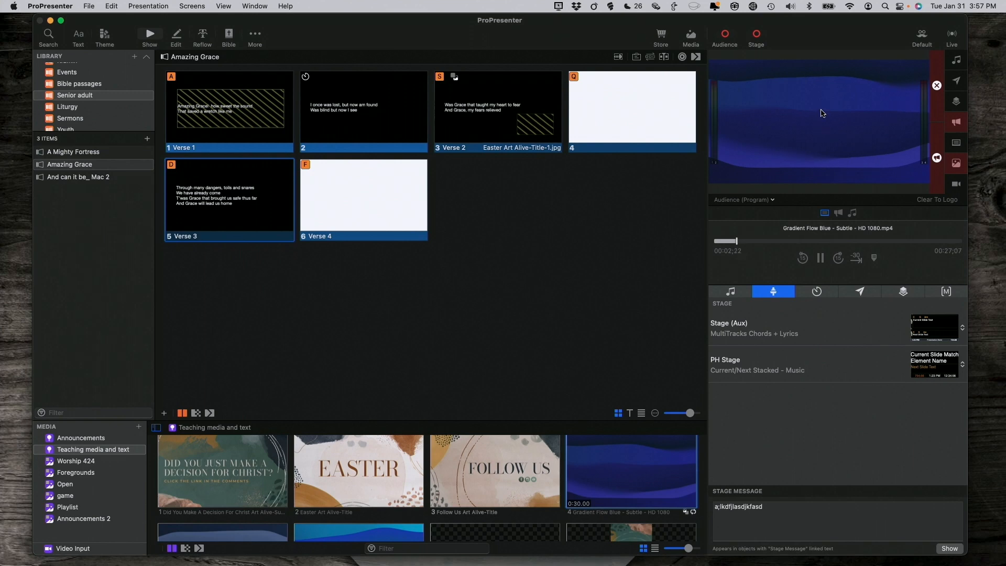
{"action": "left_click", "coordinate": [268, 197]}
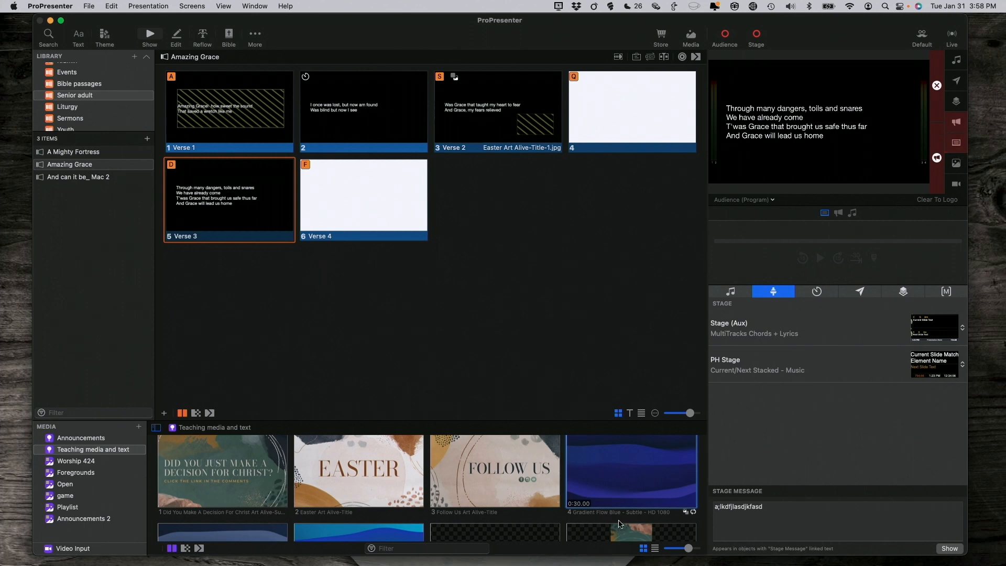
- Add the Gradient Flow Blue video to Amazing Grace as a new slide after Verse 4 and open it in the editor
{"action": "left_click_drag", "start_coordinate": [645, 485], "coordinate": [518, 222]}
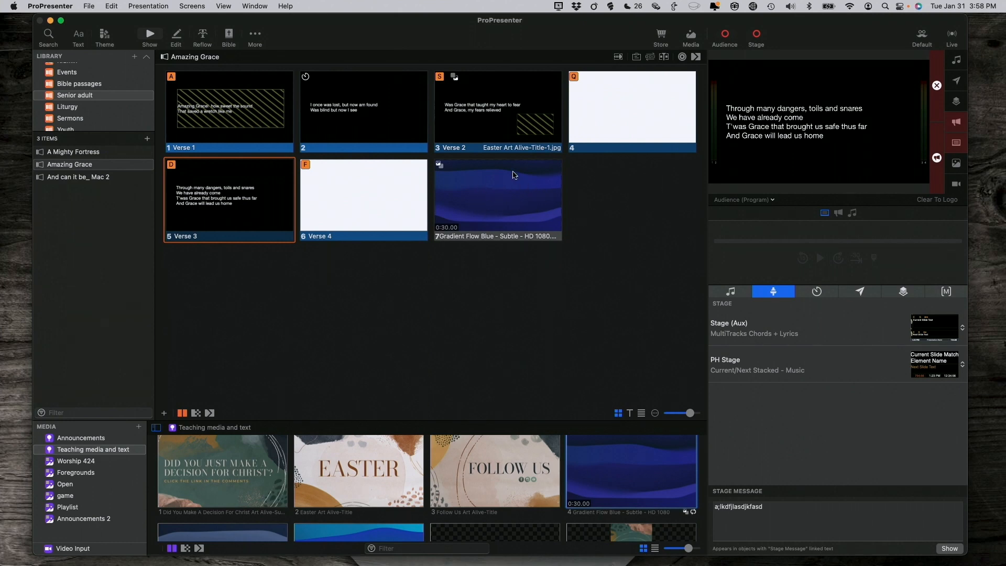
{"action": "right_click", "coordinate": [513, 175]}
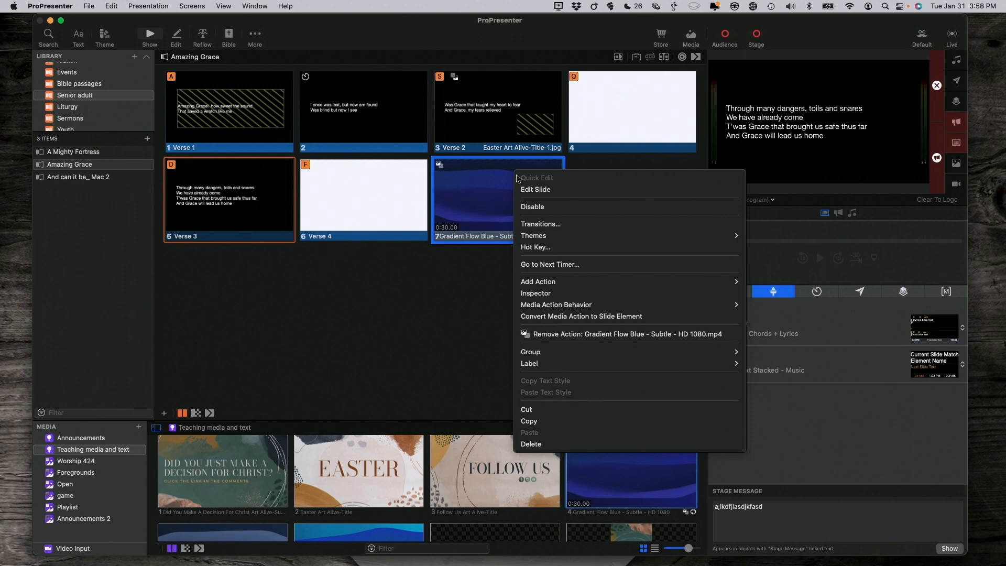
{"action": "left_click", "coordinate": [530, 193]}
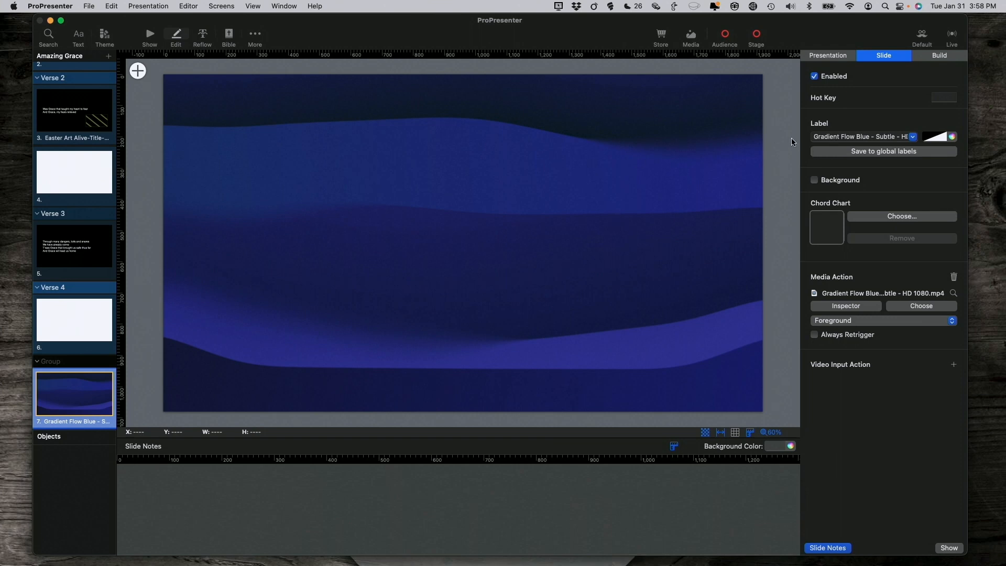
- Examine the presentation-level and slide-level background settings that apply to the Gradient Flow Blue slide
{"action": "left_click", "coordinate": [828, 60]}
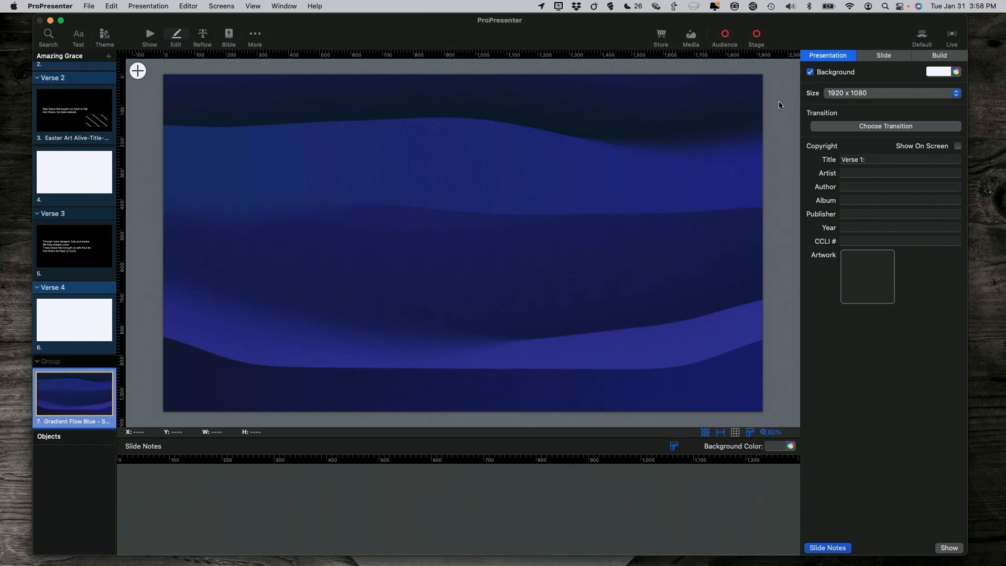
{"action": "left_click", "coordinate": [892, 55]}
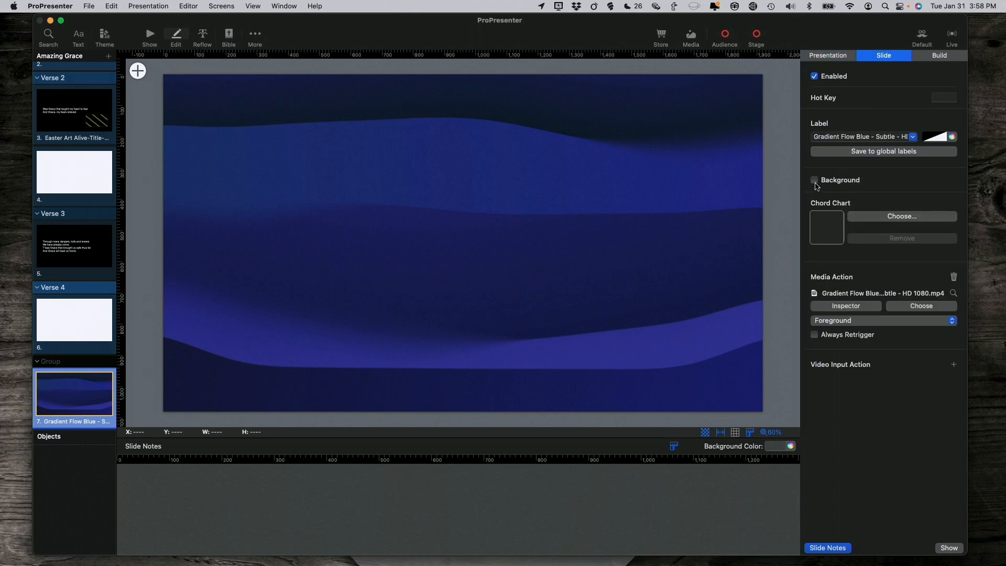
{"action": "left_click", "coordinate": [815, 181]}
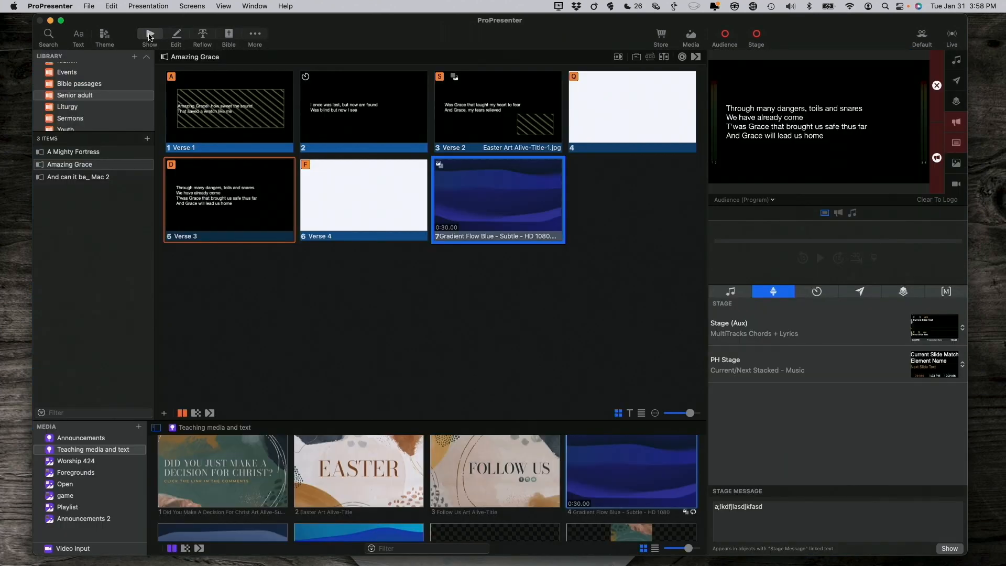
- Return to the show view, send the Gradient Flow Blue slide live and clear the media layer
{"action": "left_click", "coordinate": [150, 35]}
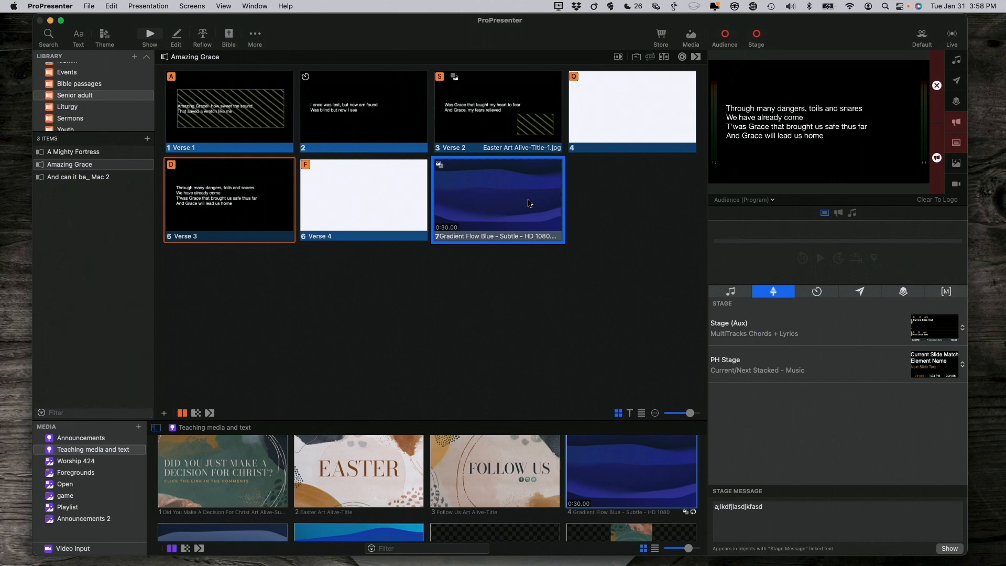
{"action": "left_click", "coordinate": [529, 200]}
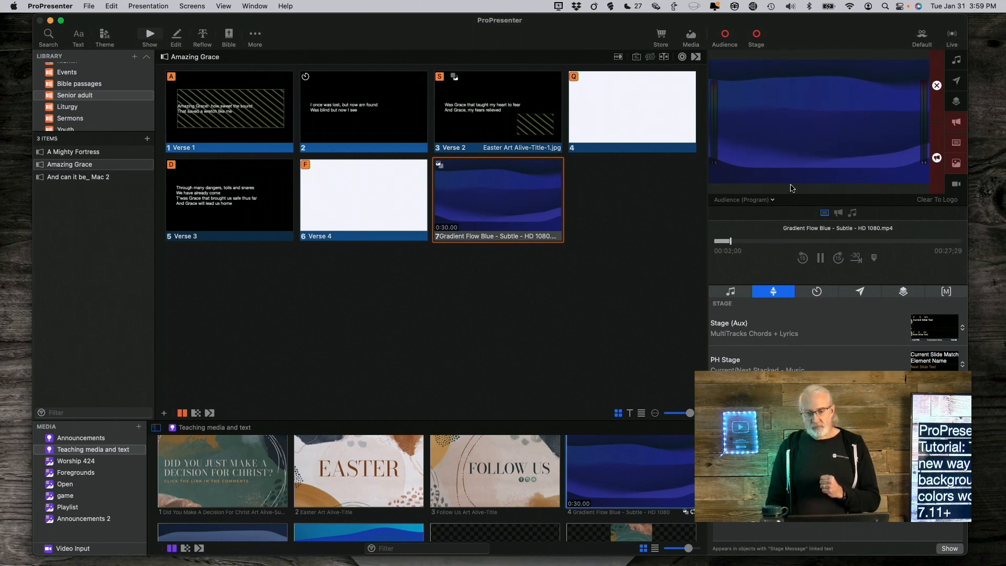
{"action": "left_click", "coordinate": [957, 164]}
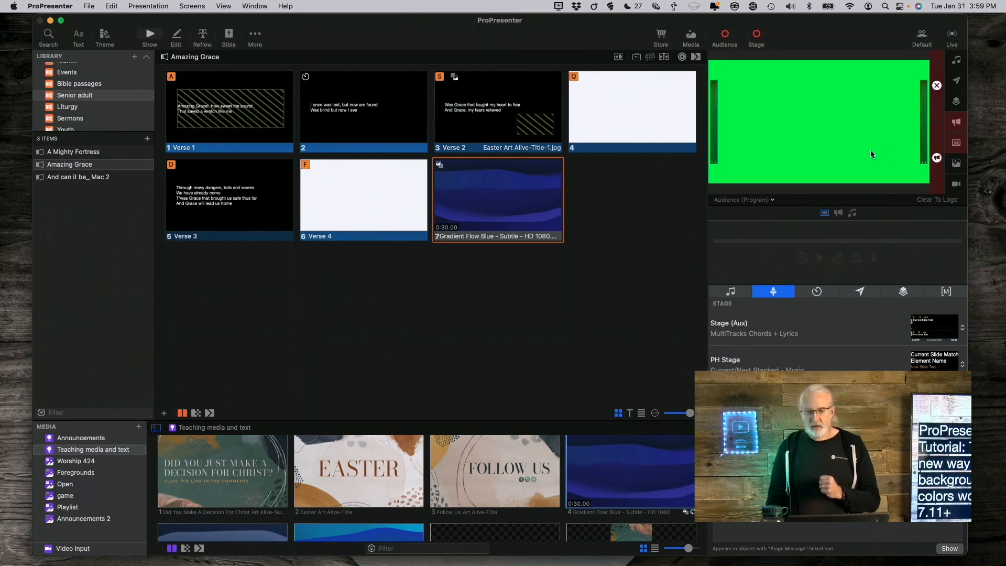